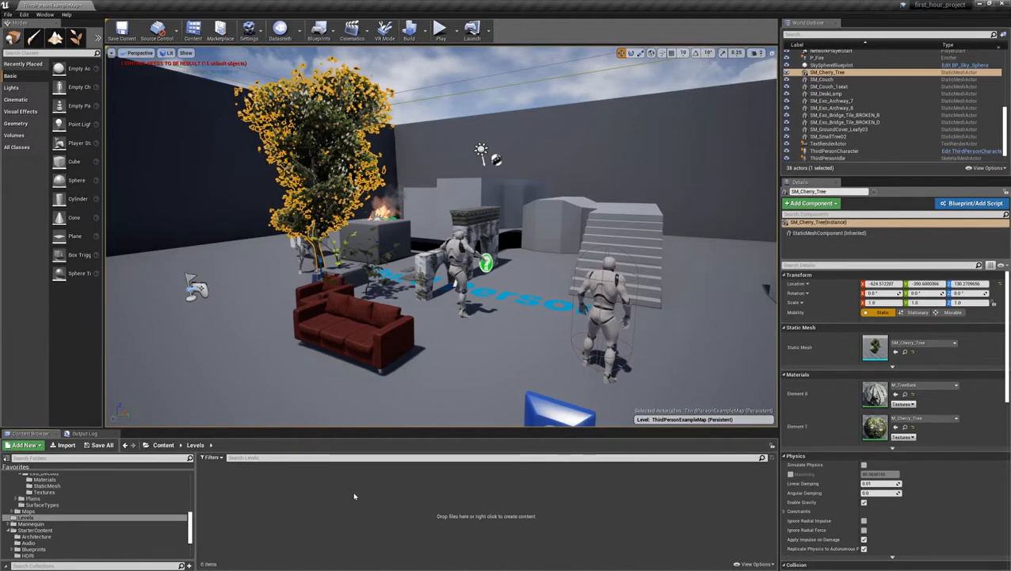
# Create a level named my_first_level in the Levels folder and open it, saving both listed levels
pyautogui.rightClick(290, 488)
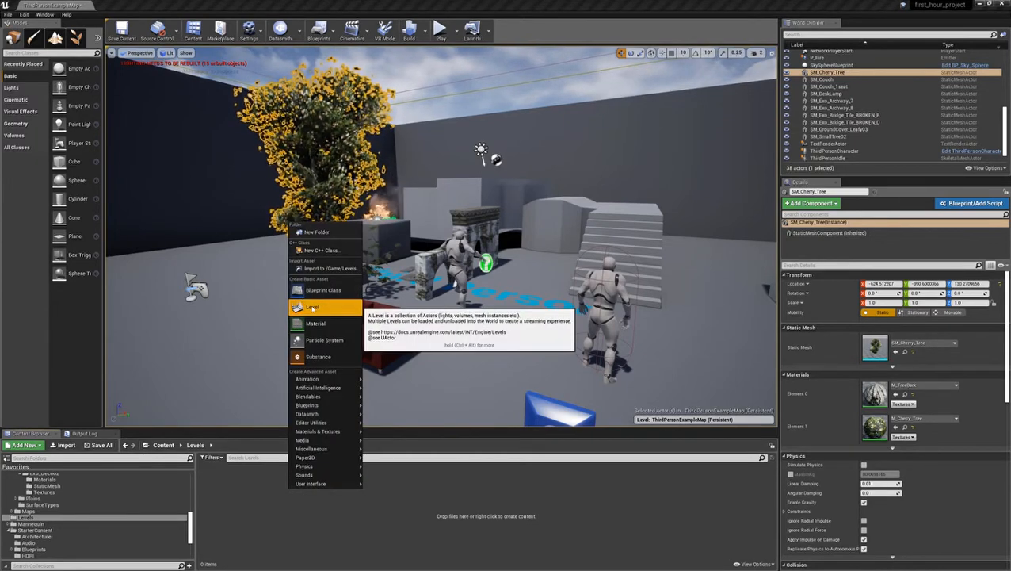
pyautogui.click(311, 307)
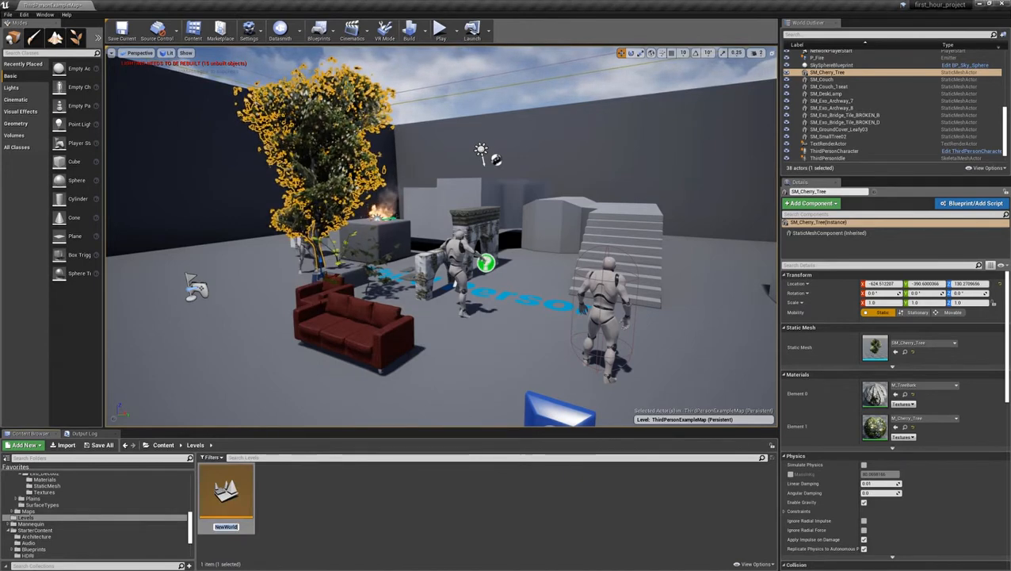
pyautogui.write('m')
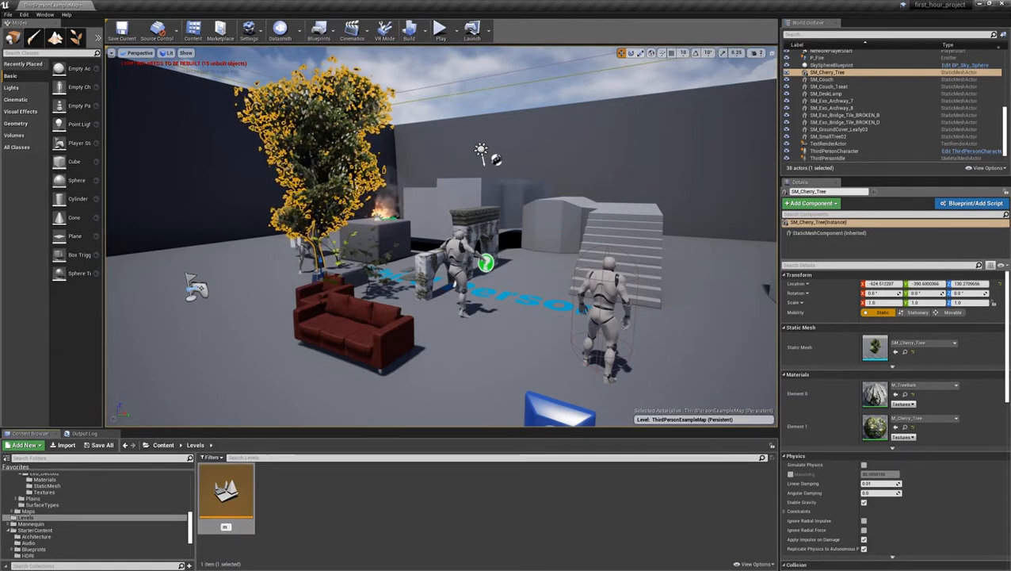
pyautogui.write('y_first_level')
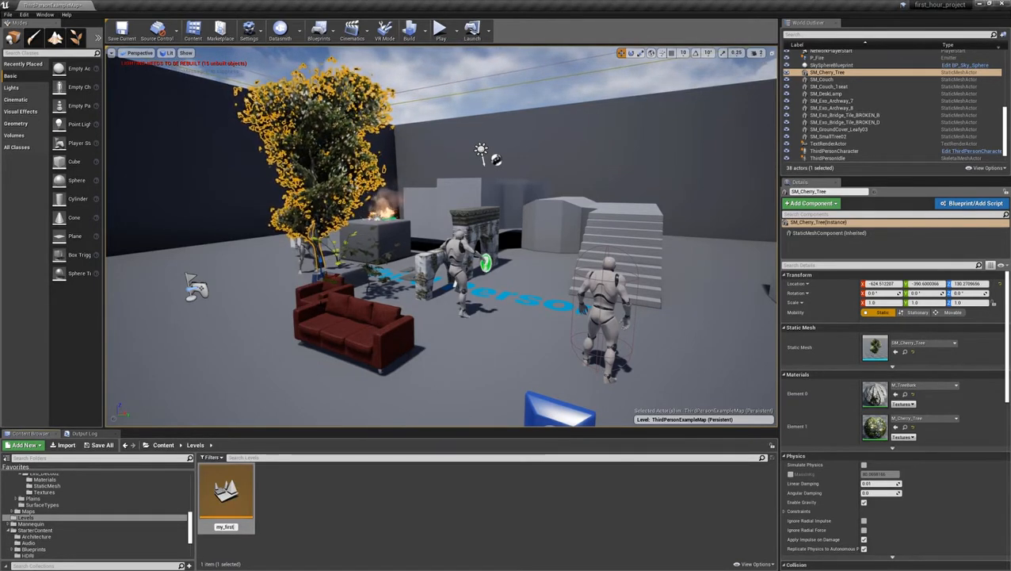
pyautogui.press('Return')
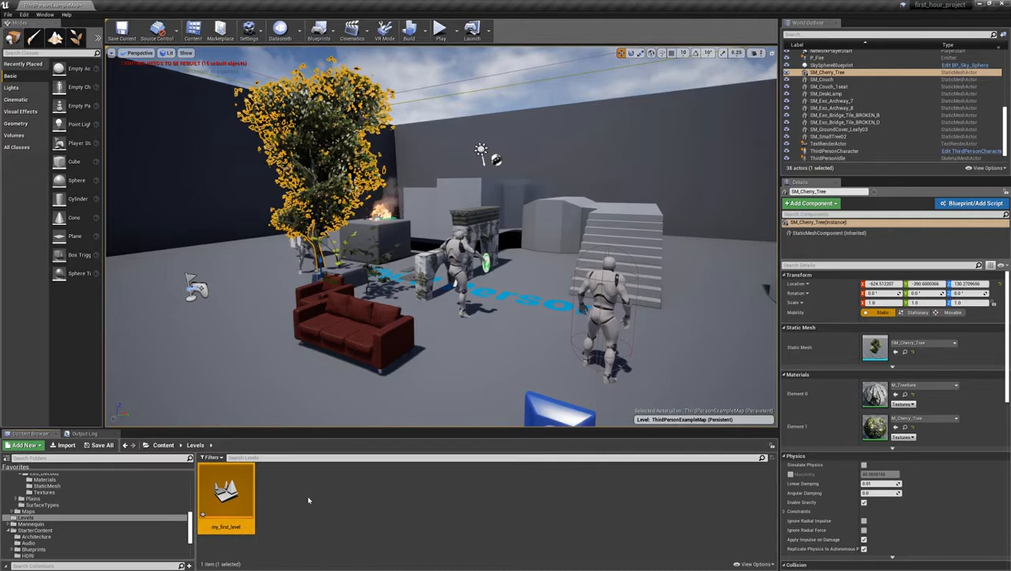
pyautogui.doubleClick(242, 489)
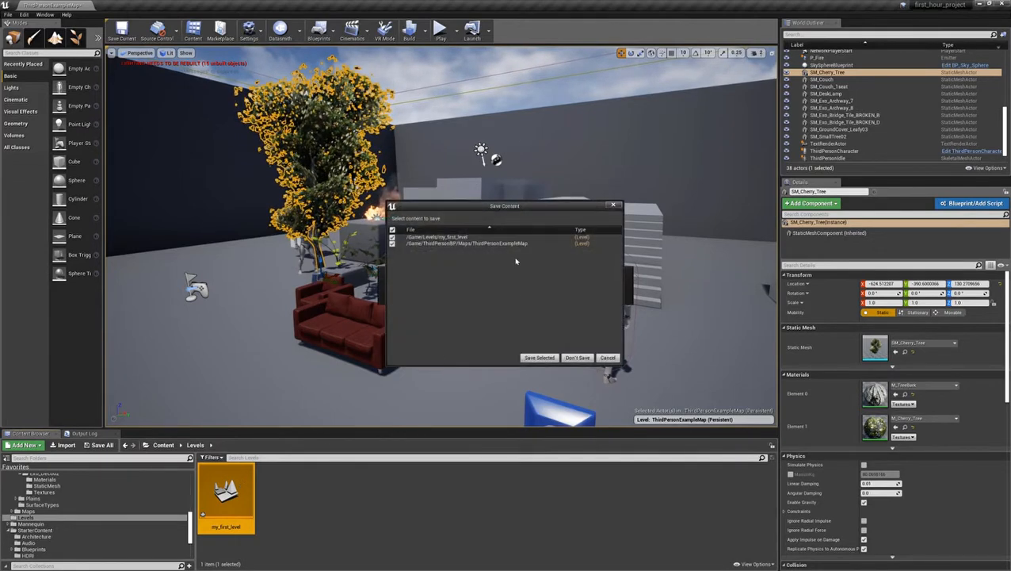
pyautogui.click(537, 357)
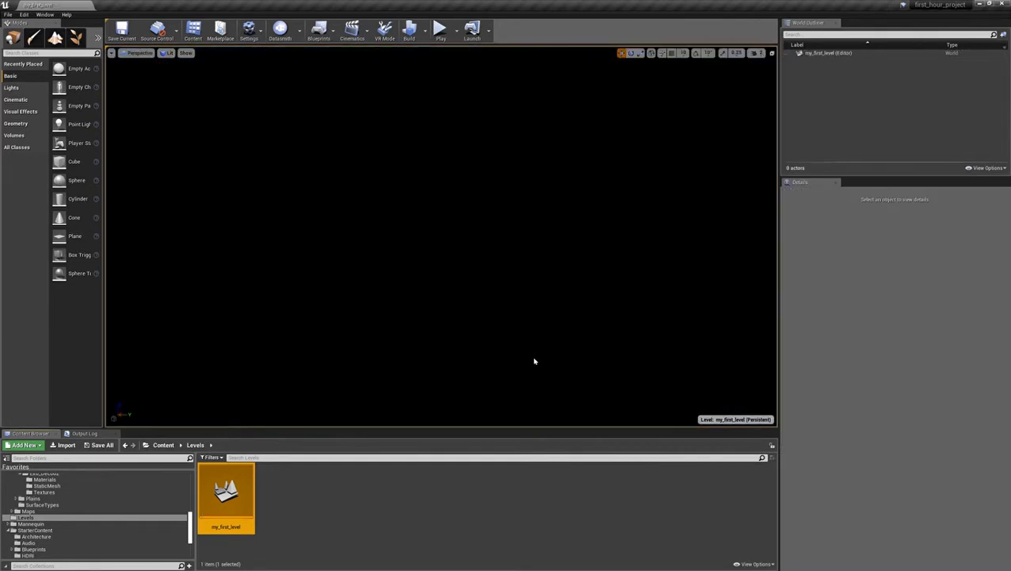
# Search the whole Content folder for SM_Exo_Bridge
pyautogui.click(162, 446)
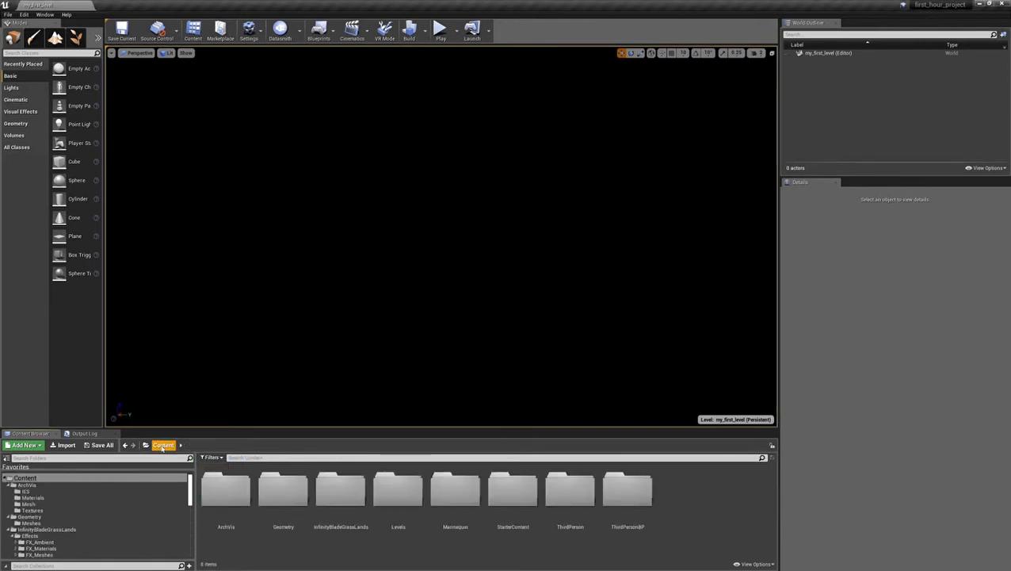
pyautogui.click(245, 457)
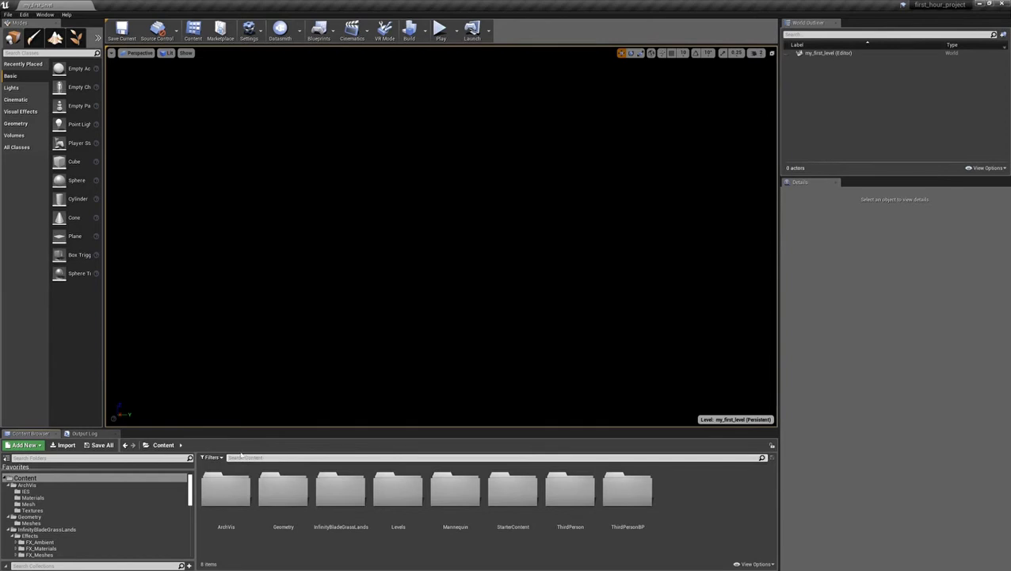
pyautogui.write('SM')
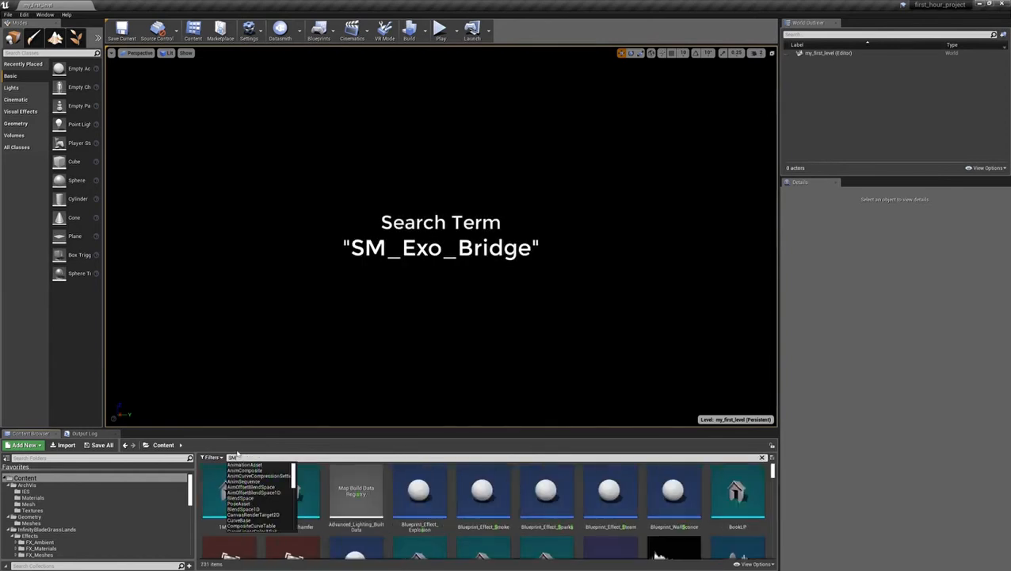
pyautogui.write('_Exo_')
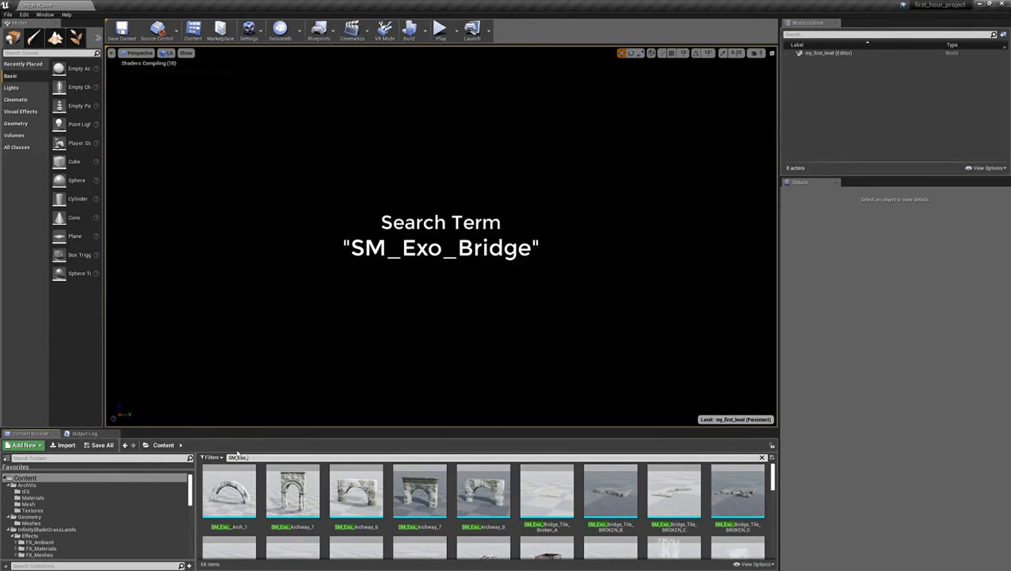
pyautogui.write('Br')
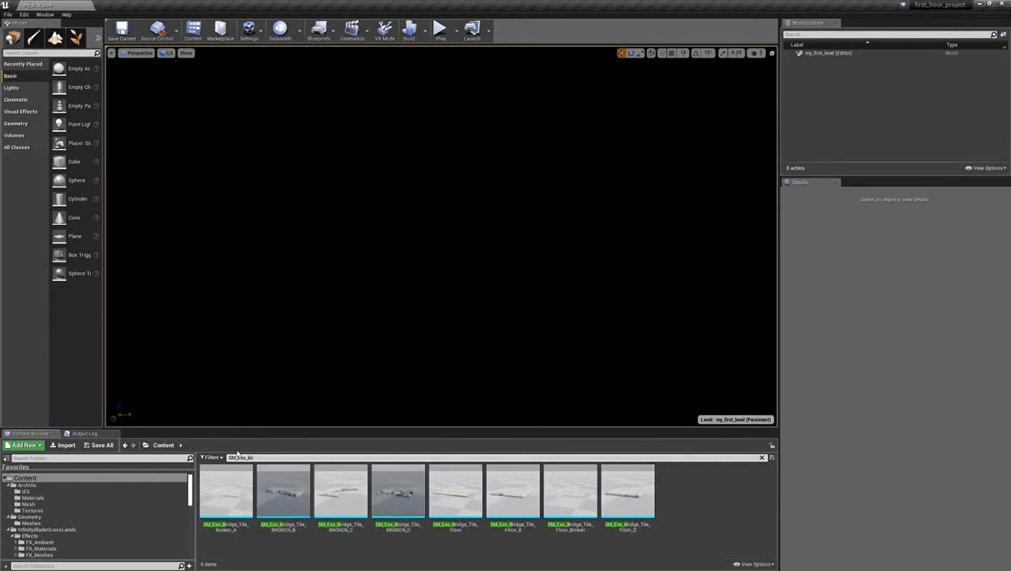
pyautogui.write('idge')
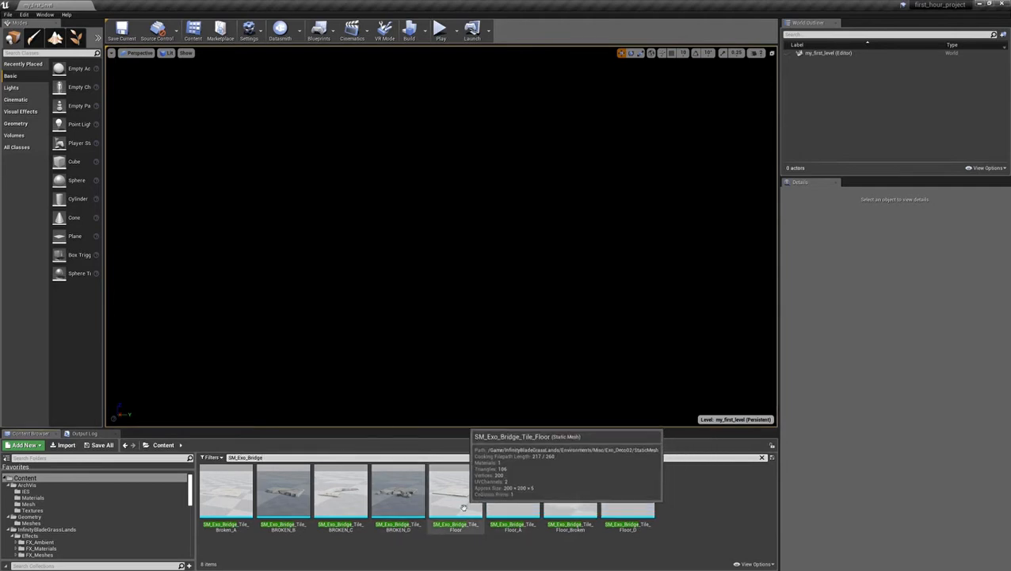
# Place the SM_Exo_Bridge_Tile_Floor mesh in the empty level and keep it selected
pyautogui.moveTo(461, 498); pyautogui.dragTo(405, 248)
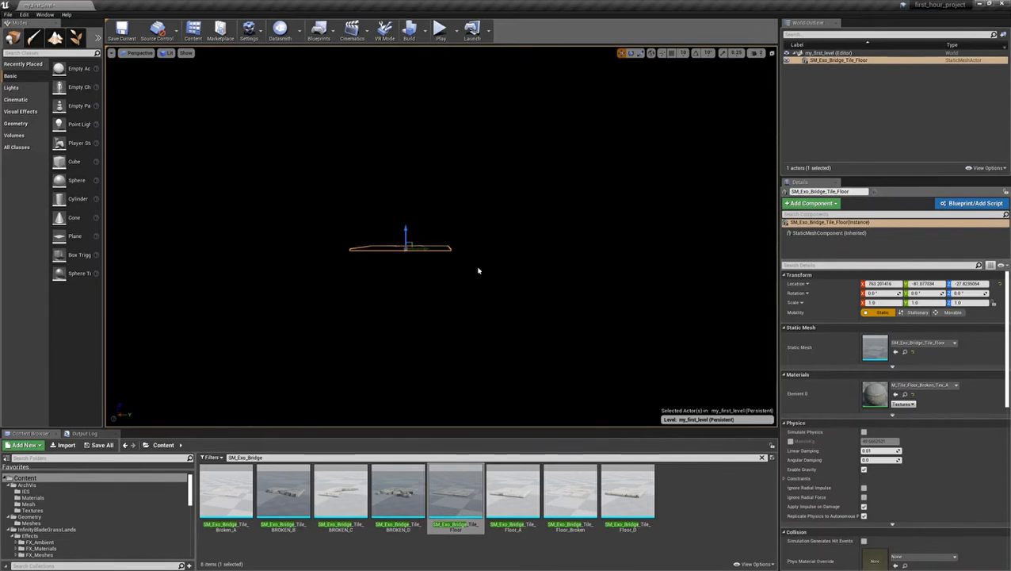
pyautogui.keyDown('alt'); pyautogui.moveTo(478, 270); pyautogui.dragTo(487, 280); pyautogui.keyUp('alt')
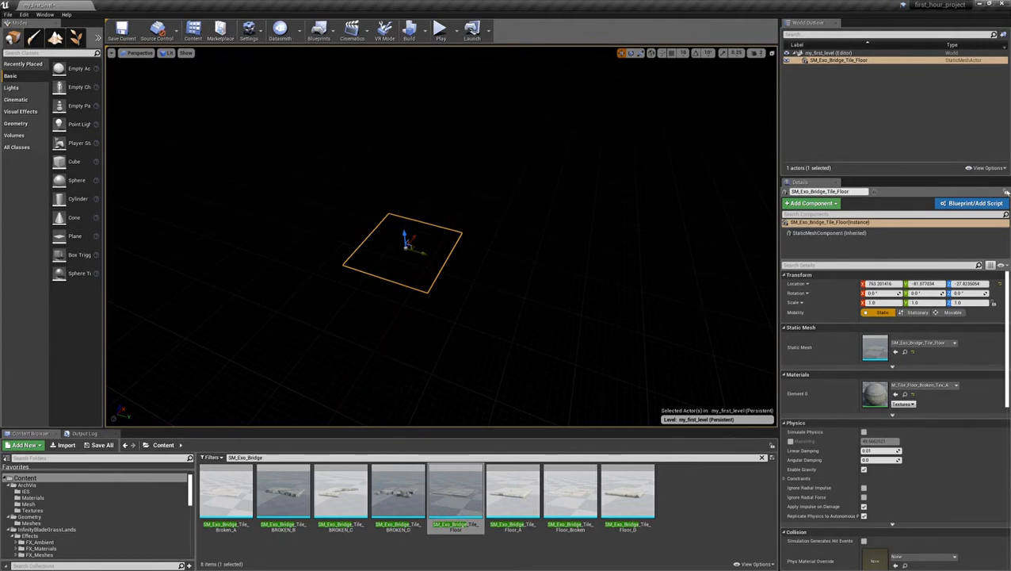
pyautogui.click(825, 61)
pyautogui.click(833, 83)
pyautogui.click(830, 61)
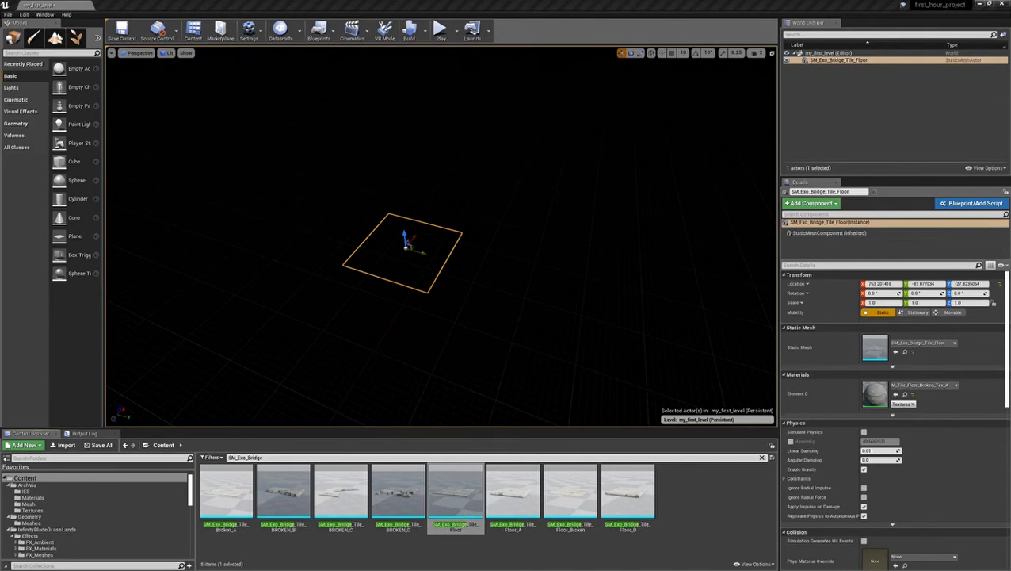
# Add a directional light just above the floor tile
pyautogui.click(18, 89)
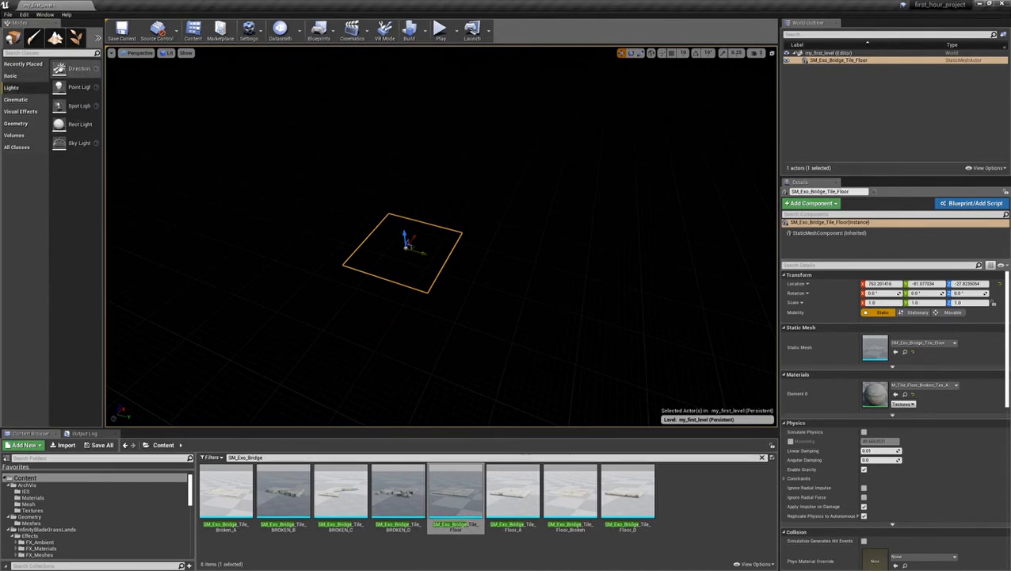
pyautogui.moveTo(70, 69); pyautogui.dragTo(127, 74)
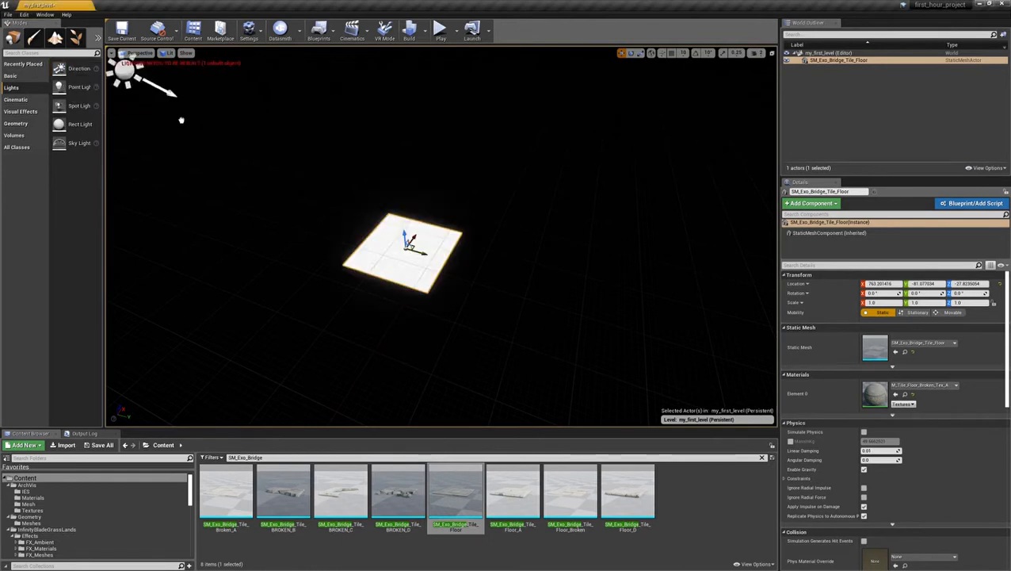
pyautogui.moveTo(181, 120); pyautogui.dragTo(395, 194)
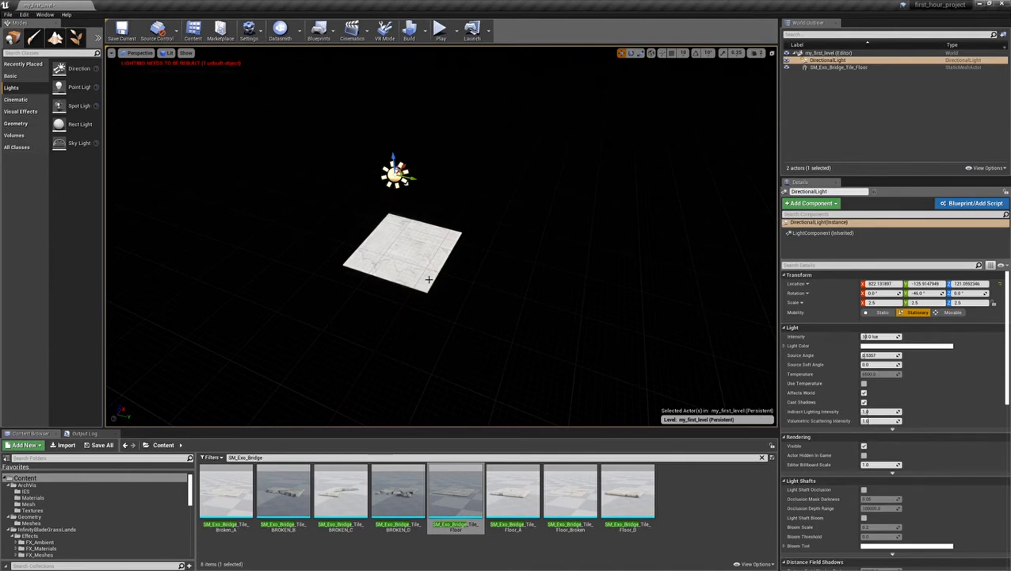
pyautogui.keyDown('alt'); pyautogui.moveTo(452, 286); pyautogui.dragTo(406, 285); pyautogui.keyUp('alt')
pyautogui.keyDown('alt'); pyautogui.moveTo(406, 285); pyautogui.dragTo(395, 274, button='right'); pyautogui.keyUp('alt')
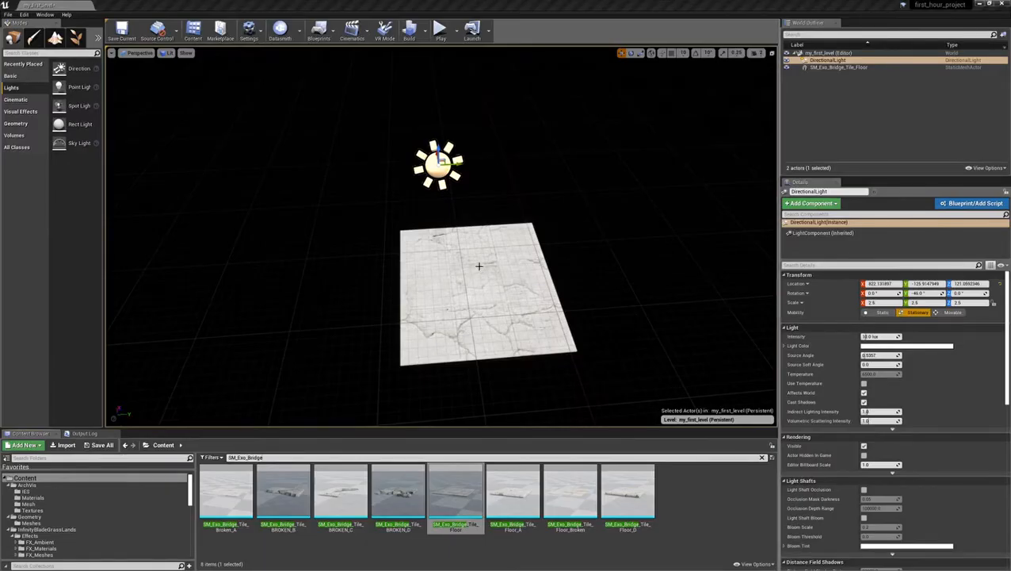
# Set the floor tile's location to 0, 0, 0 and focus the view on it
pyautogui.click(479, 265)
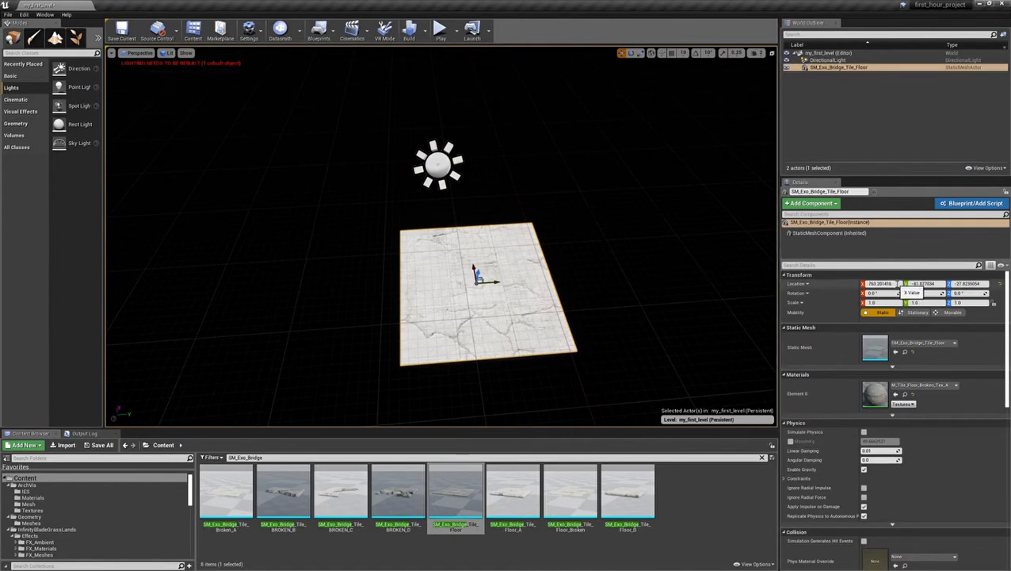
pyautogui.click(897, 284)
pyautogui.write('0')
pyautogui.press('Tab')
pyautogui.write('0')
pyautogui.press('Tab')
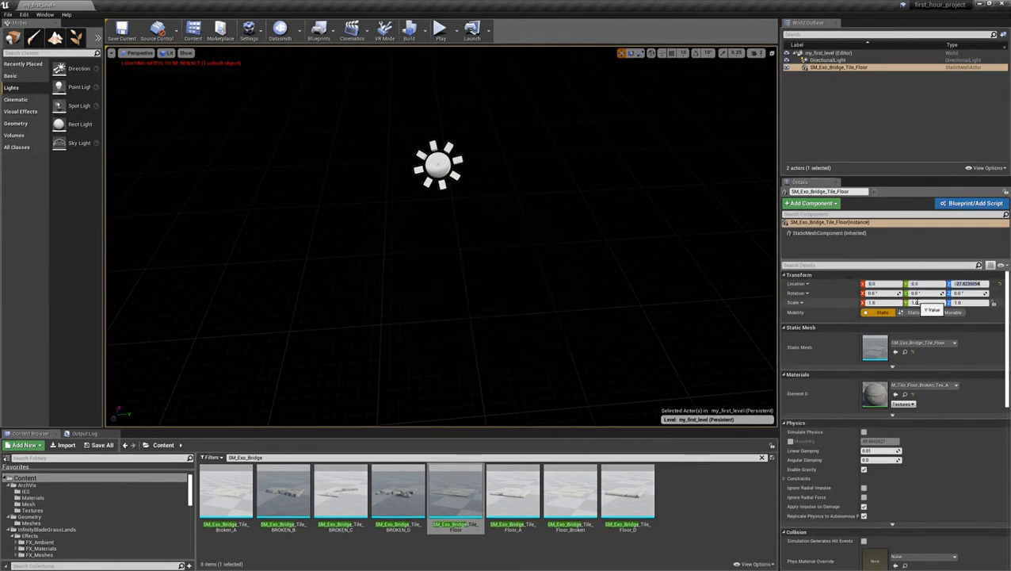
pyautogui.write('0')
pyautogui.press('Return')
pyautogui.click(682, 297)
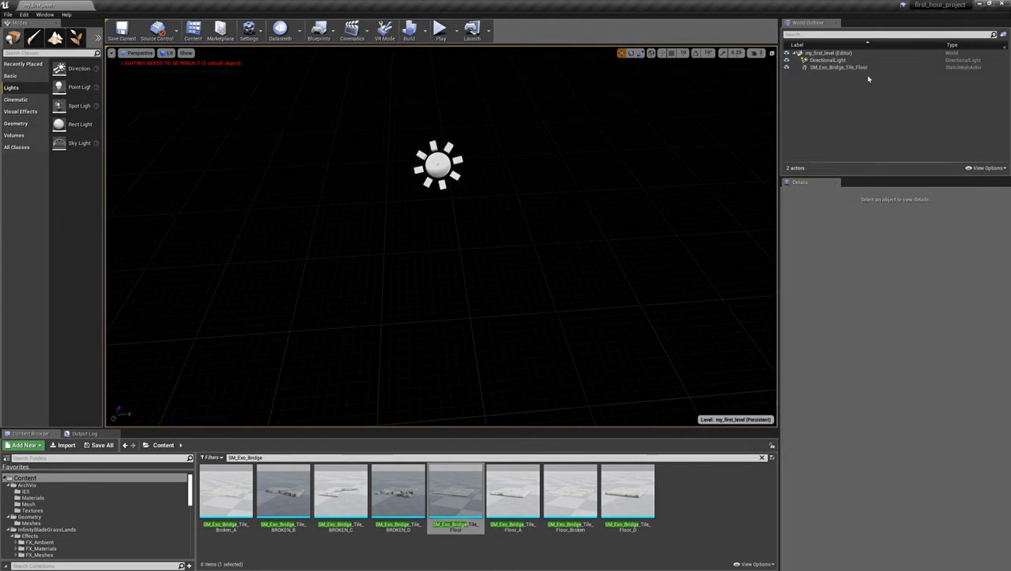
pyautogui.click(864, 67)
pyautogui.press('f')
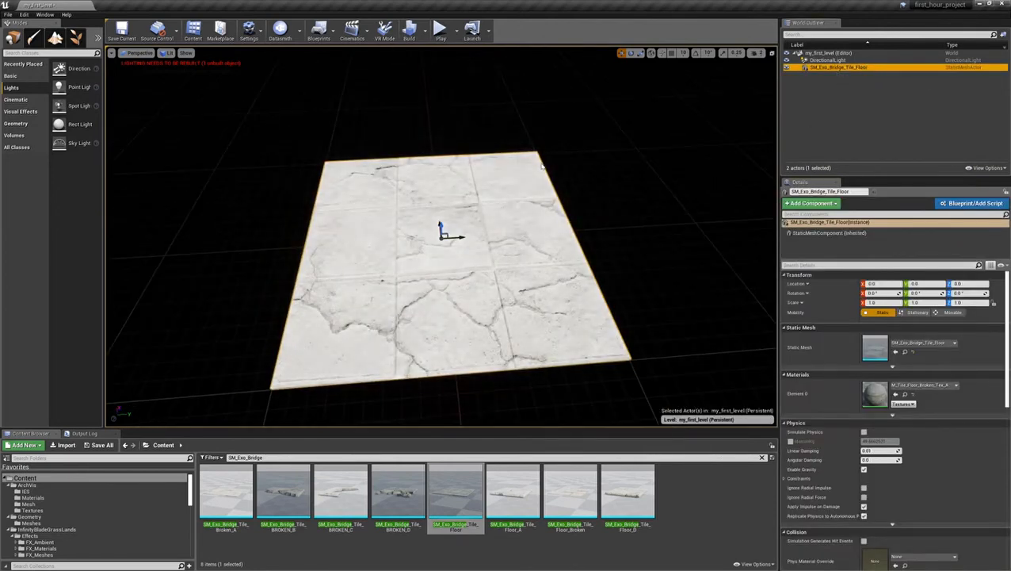
pyautogui.scroll(-4, 541, 164)
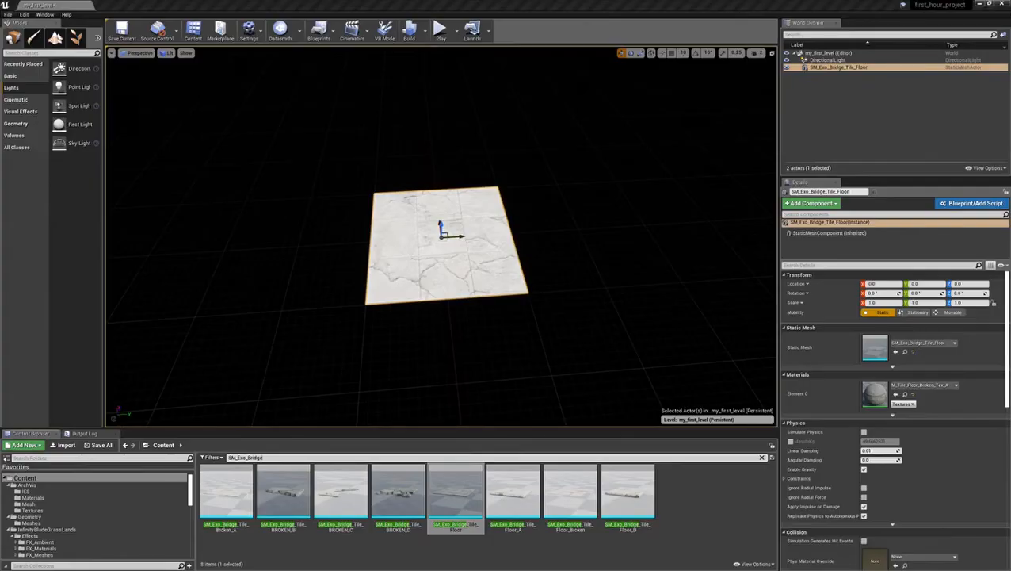
# Set the directional light's location to X 0, Y 0, Z 100
pyautogui.click(829, 60)
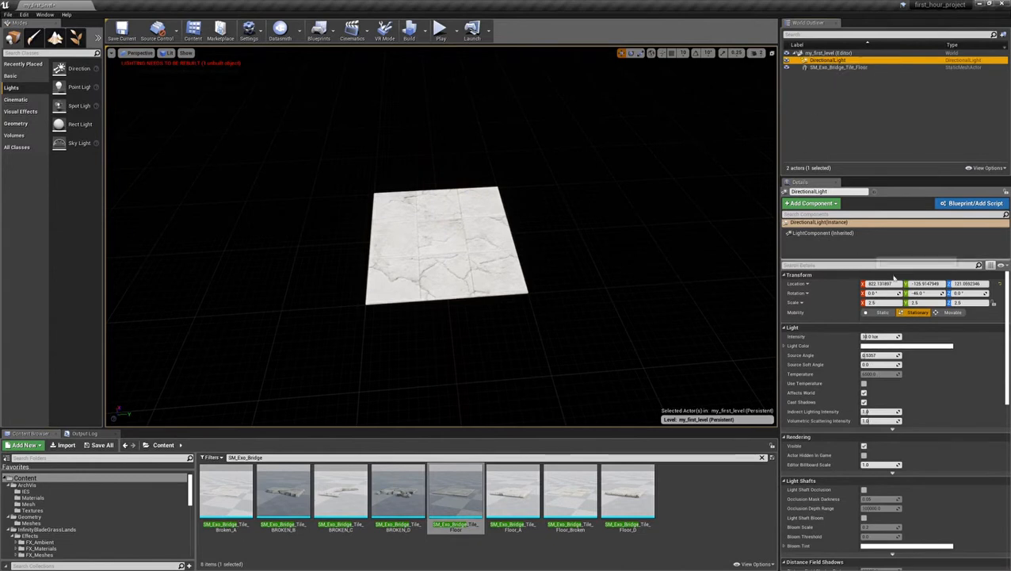
pyautogui.click(879, 283)
pyautogui.doubleClick(879, 284)
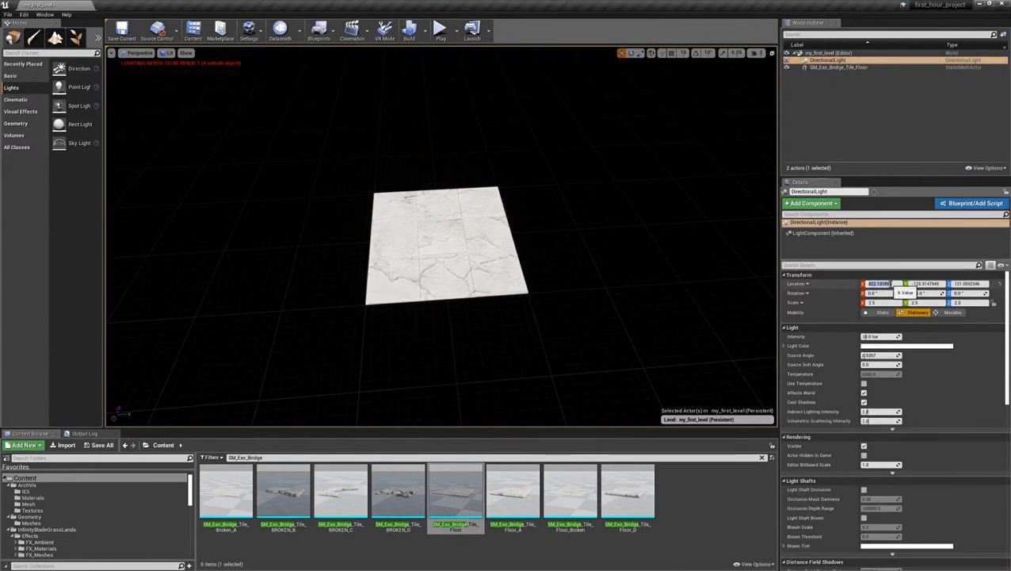
pyautogui.write('0')
pyautogui.press('Tab')
pyautogui.write('0')
pyautogui.press('Tab')
pyautogui.write('100')
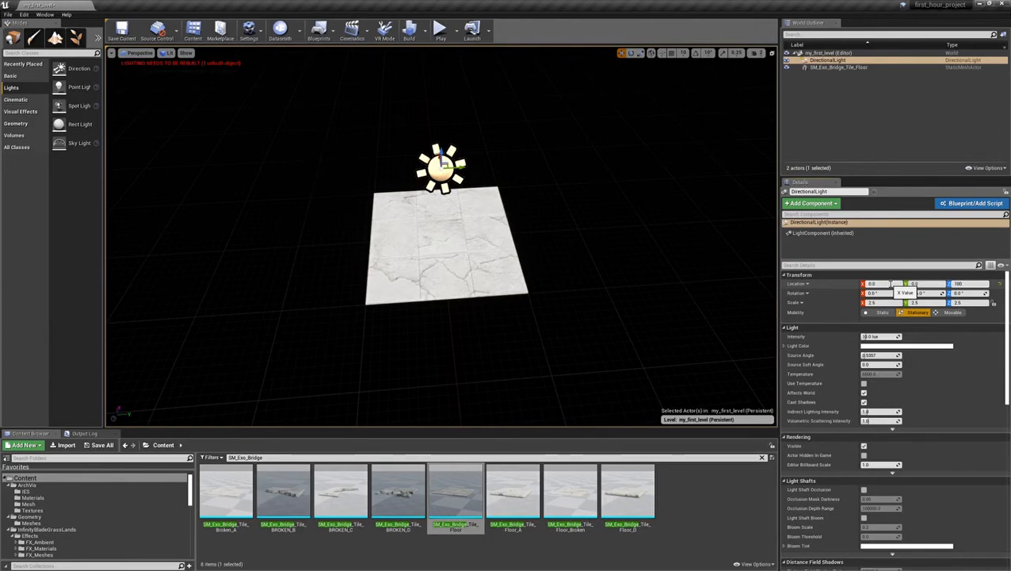
pyautogui.press('Return')
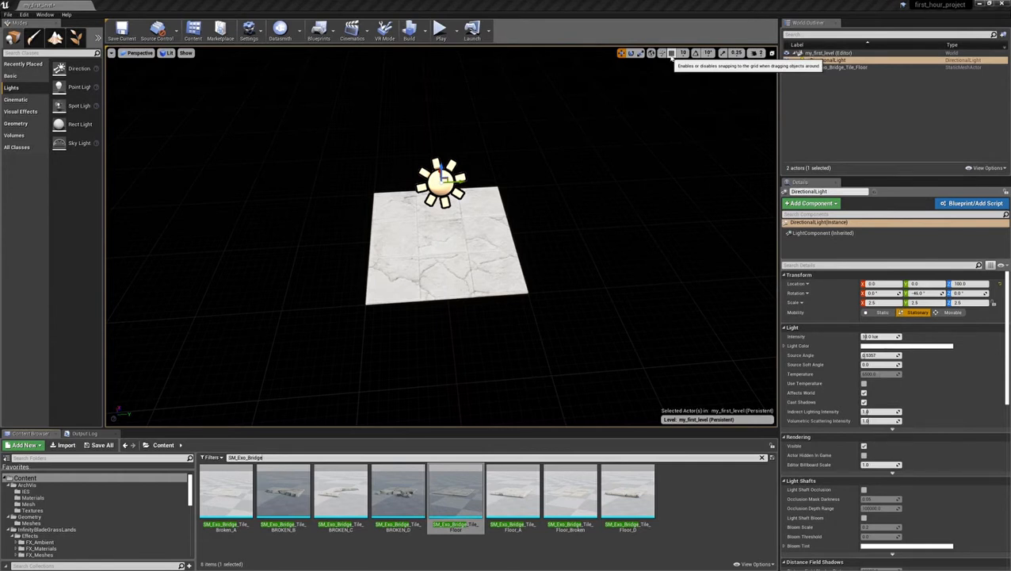
# Enable position grid snapping and set its grid size to 100
pyautogui.click(671, 53)
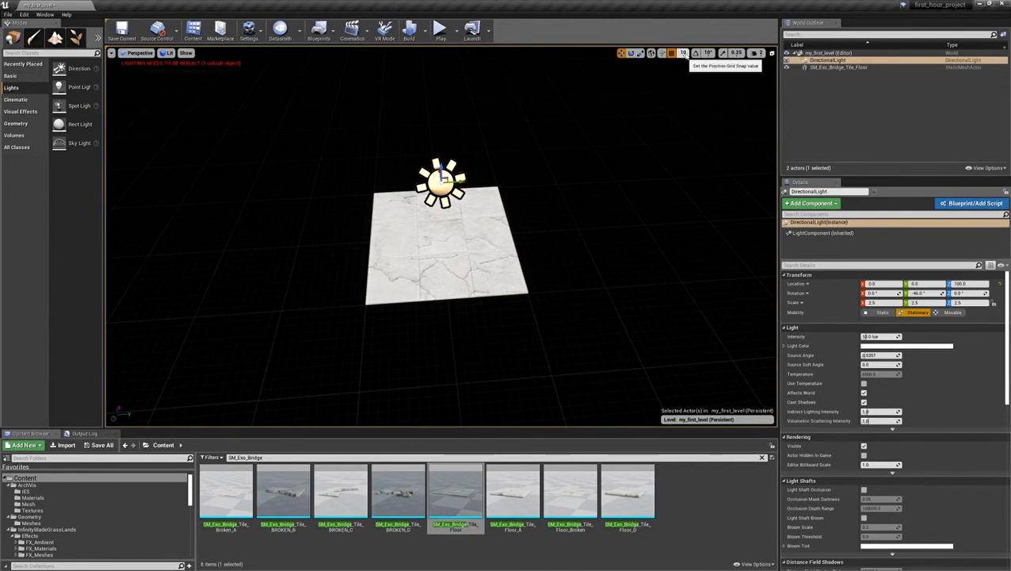
pyautogui.click(683, 53)
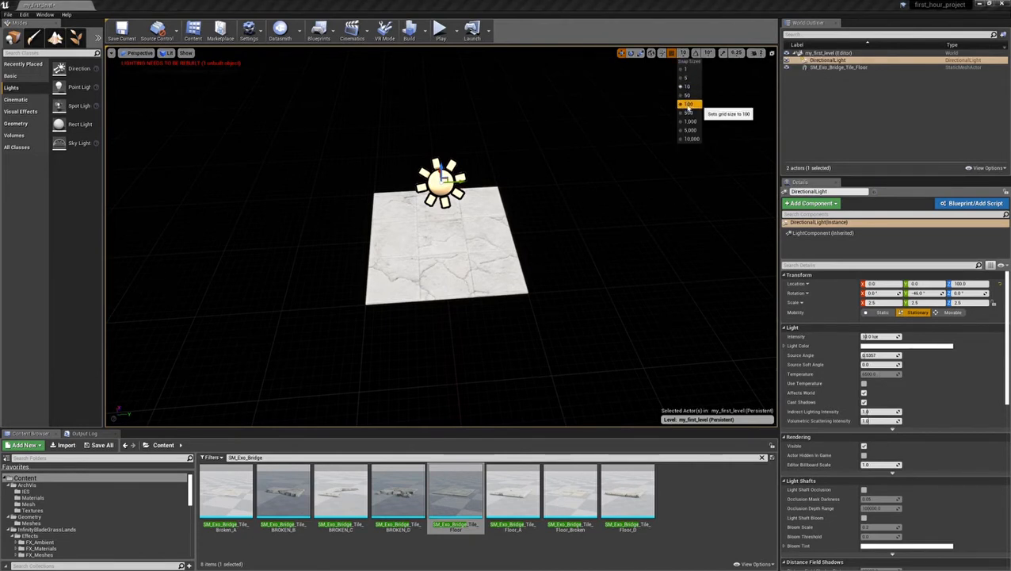
pyautogui.click(688, 106)
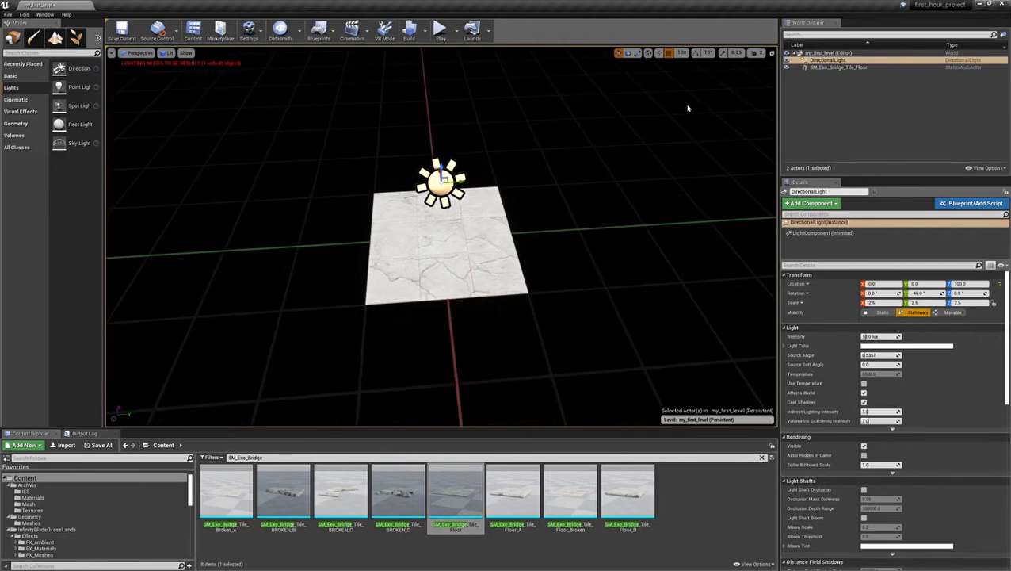
# Duplicate the floor tile both ways along the Y axis at 200-unit spacing to form a row of five adjoining tiles
pyautogui.click(439, 250)
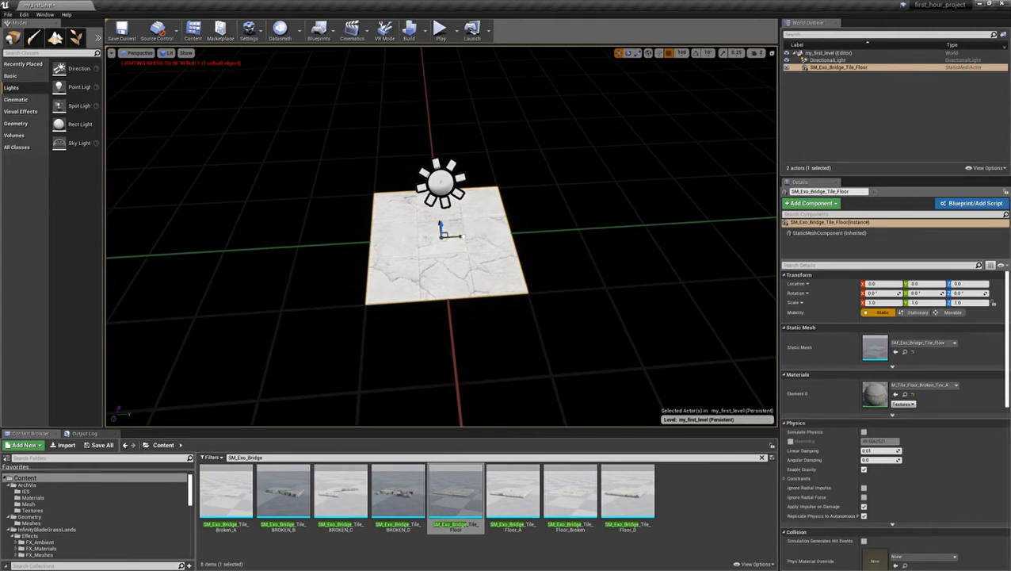
pyautogui.keyDown('alt'); pyautogui.moveTo(492, 235); pyautogui.dragTo(312, 243); pyautogui.keyUp('alt')
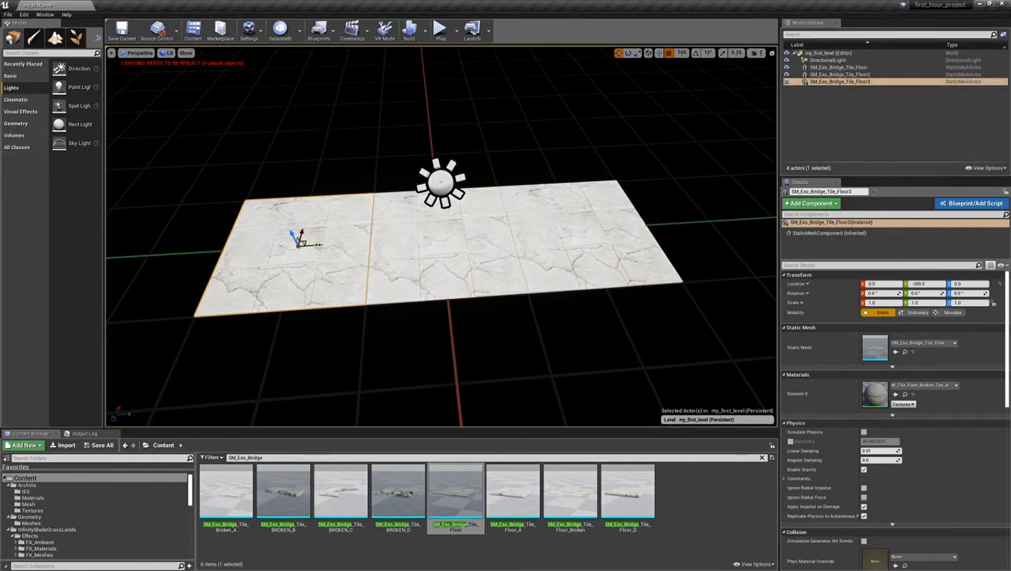
pyautogui.keyDown('alt'); pyautogui.moveTo(312, 244); pyautogui.dragTo(717, 218); pyautogui.keyUp('alt')
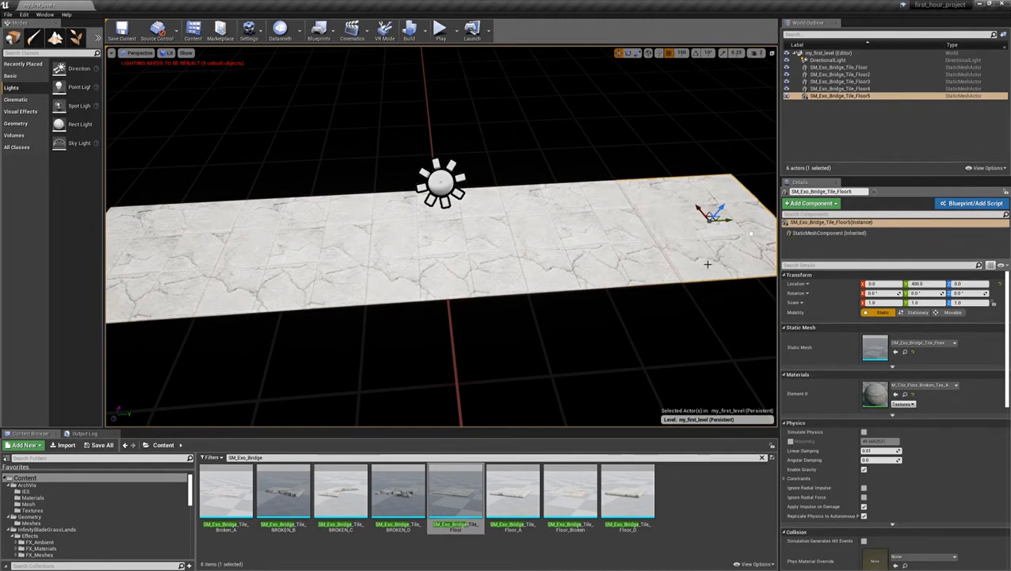
# Duplicate the five-tile row both ways along the X axis to form a 5 by 5 floor, and enlarge the World Outliner
pyautogui.moveTo(406, 351)
pyautogui.keyDown('alt'); pyautogui.mouseDown()
pyautogui.moveTo(491, 349)
pyautogui.moveTo(500, 321)
pyautogui.moveTo(409, 345)
pyautogui.mouseUp(); pyautogui.keyUp('alt')
pyautogui.keyDown('alt'); pyautogui.moveTo(409, 345); pyautogui.dragTo(758, 323, button='right'); pyautogui.keyUp('alt')
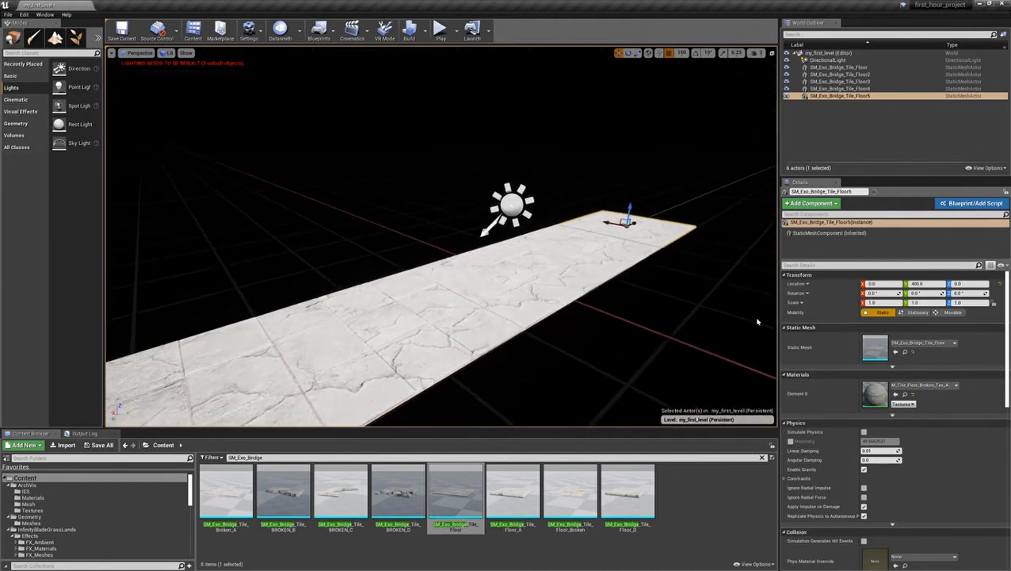
pyautogui.press('s')
pyautogui.moveTo(653, 277); pyautogui.dragTo(653, 277, button='right')
pyautogui.moveTo(441, 238); pyautogui.dragTo(468, 238, button='right')
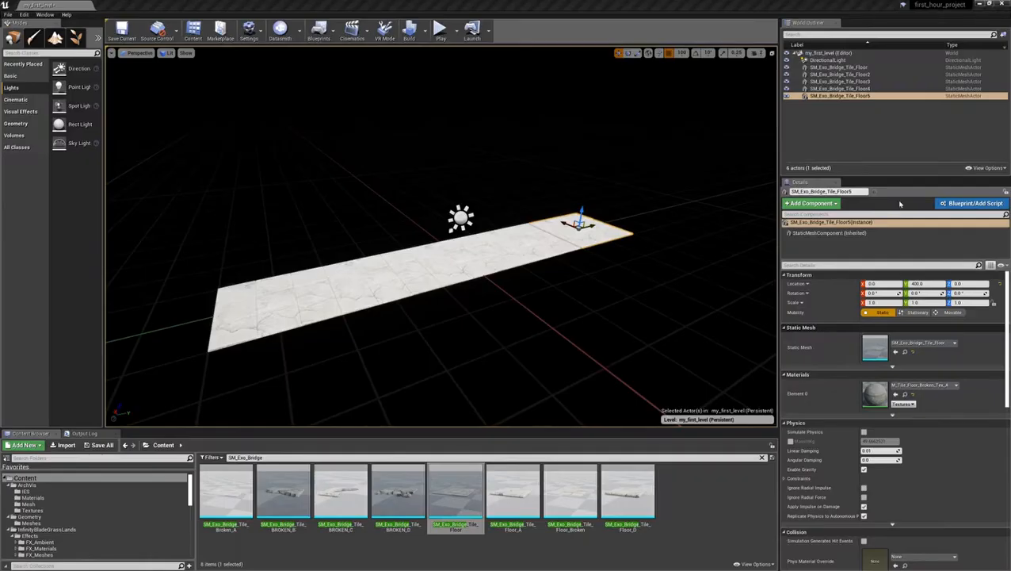
pyautogui.click(839, 69)
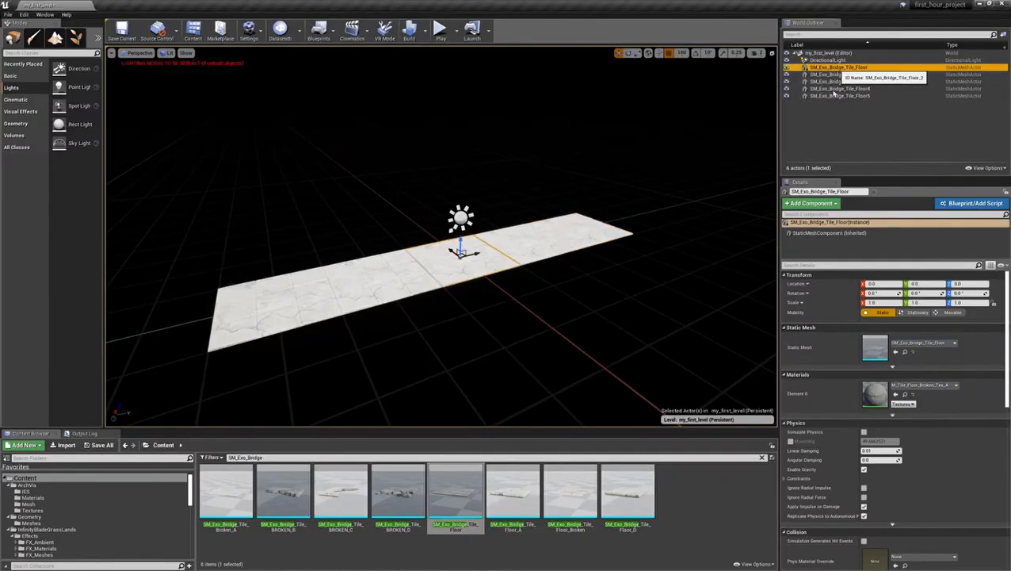
pyautogui.keyDown('shift'); pyautogui.click(834, 96); pyautogui.keyUp('shift')
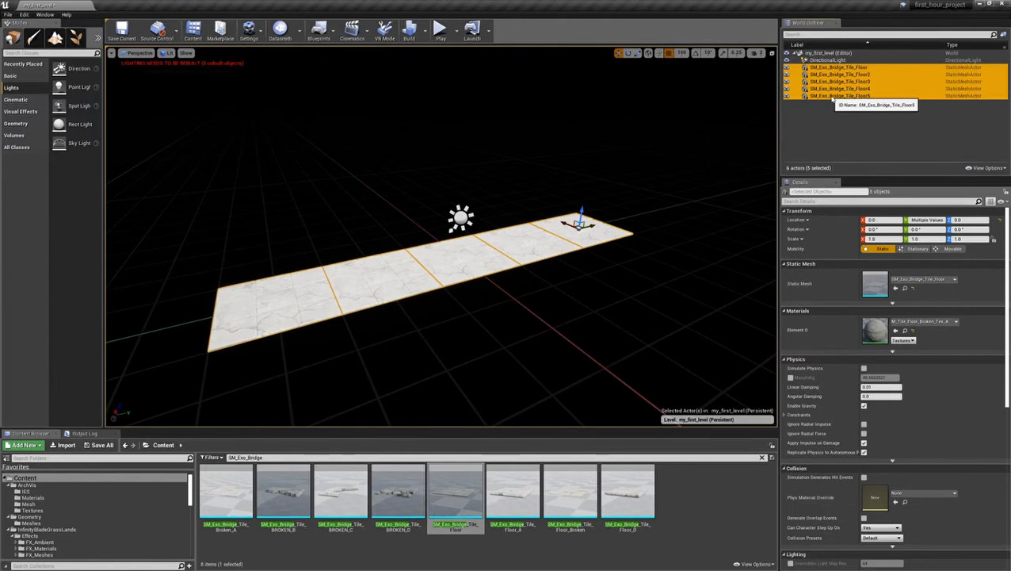
pyautogui.keyDown('alt'); pyautogui.moveTo(568, 224); pyautogui.dragTo(730, 289); pyautogui.keyUp('alt')
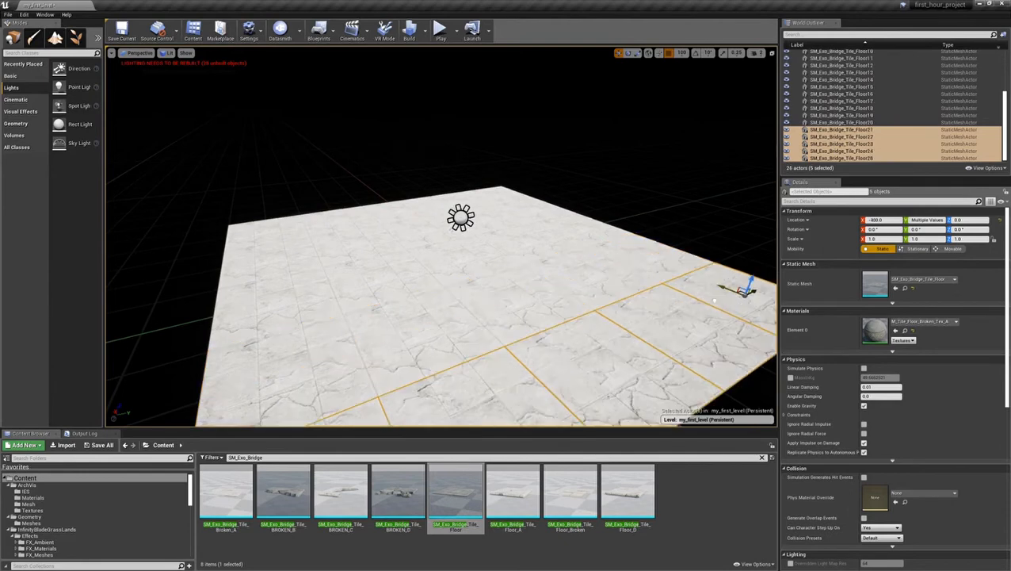
pyautogui.moveTo(879, 178); pyautogui.dragTo(887, 280)
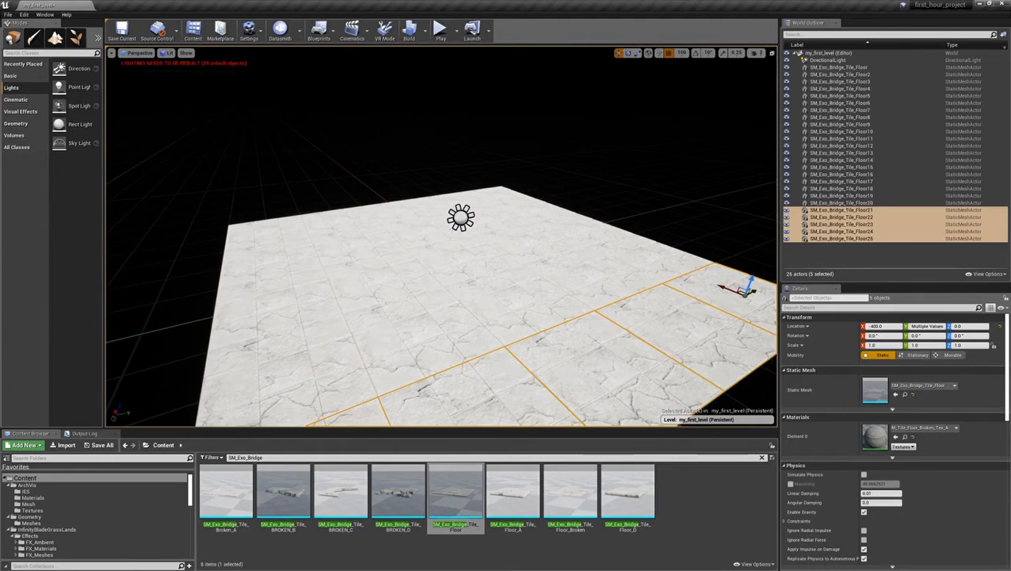
# Play-test the level from a view away from the floor and stop the session
pyautogui.scroll(-6, 441, 237)
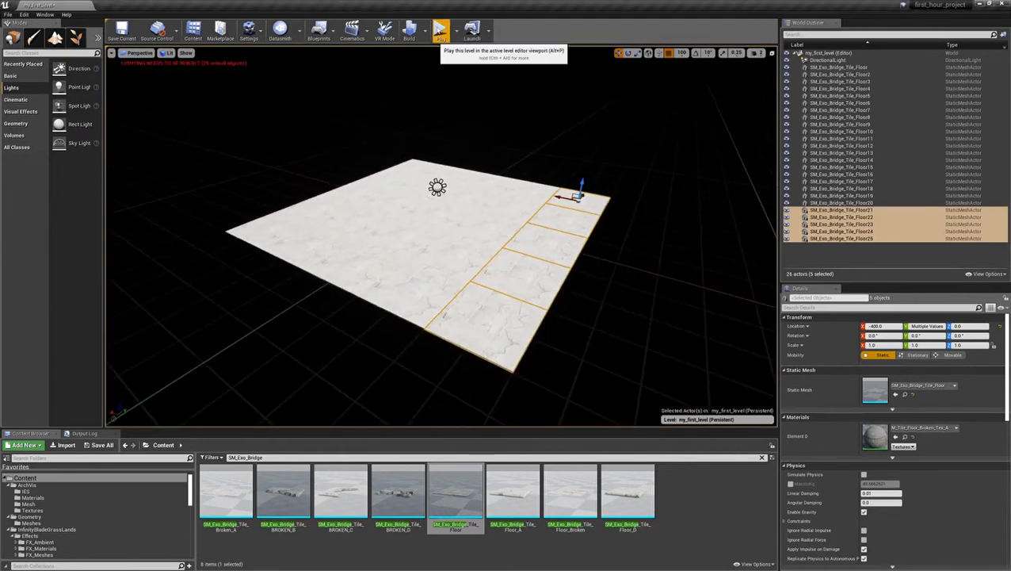
pyautogui.click(440, 31)
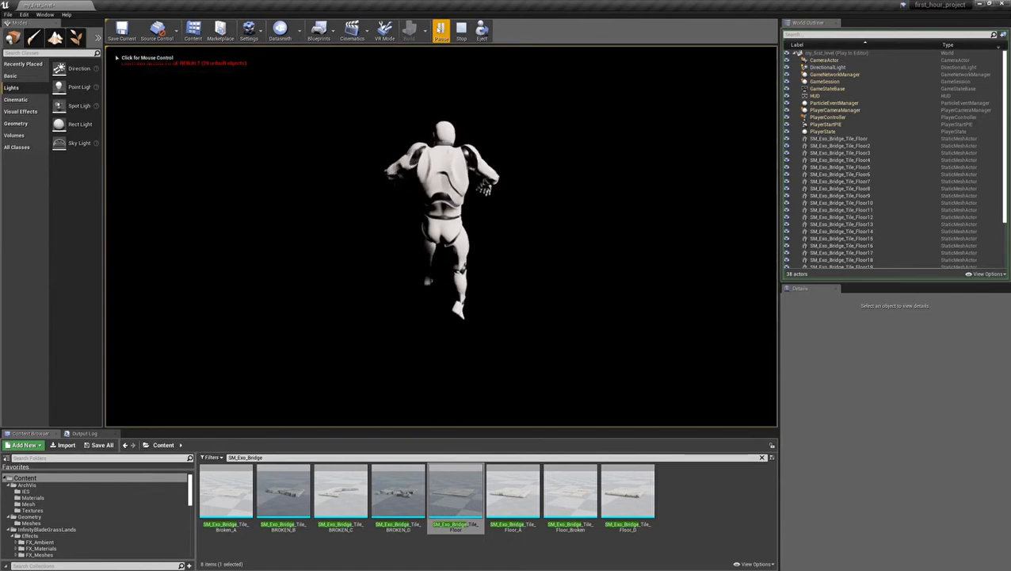
pyautogui.press('Escape')
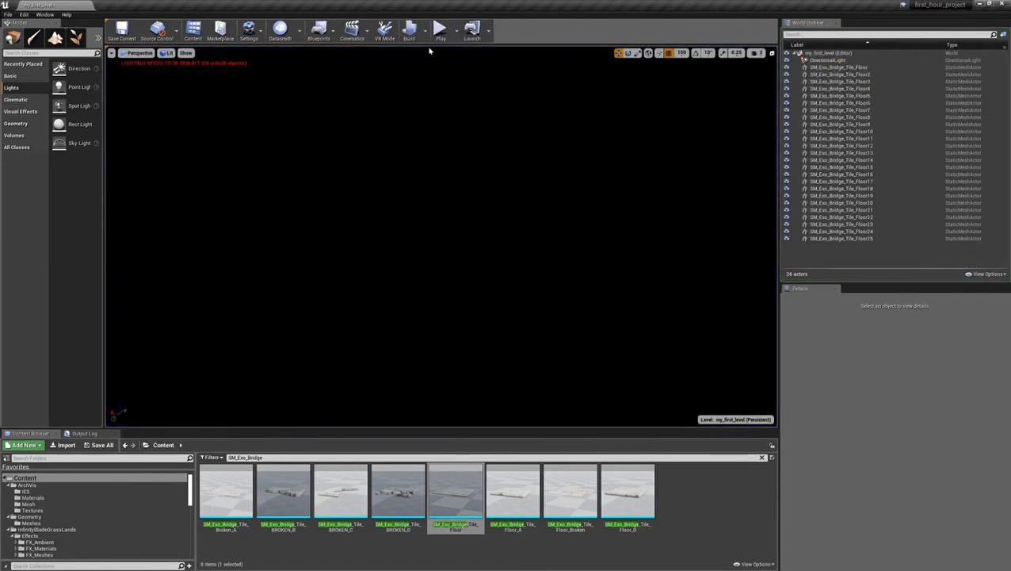
# Focus the view on the directional light, play-test the level from there and stop the session
pyautogui.click(838, 61)
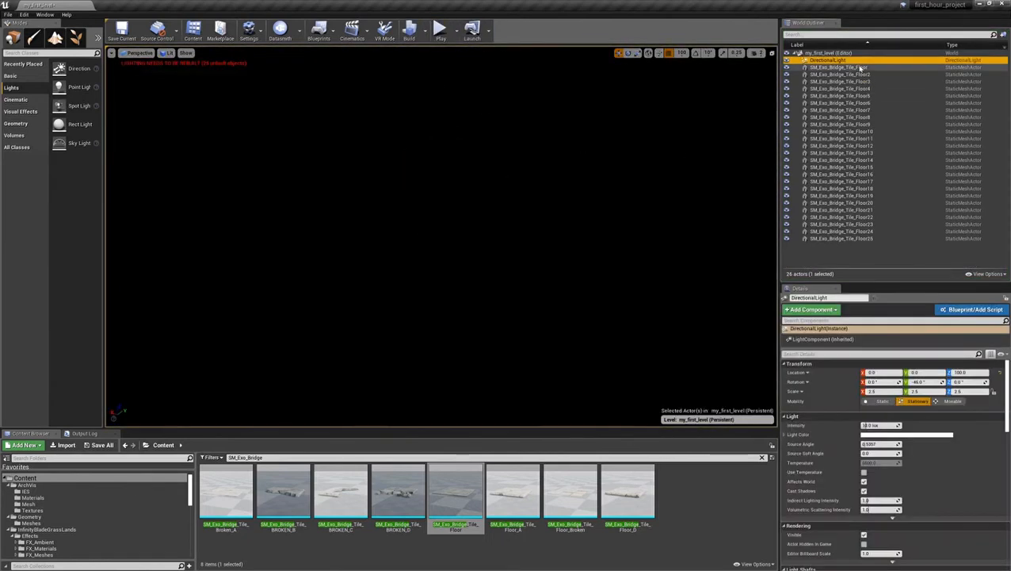
pyautogui.press('f')
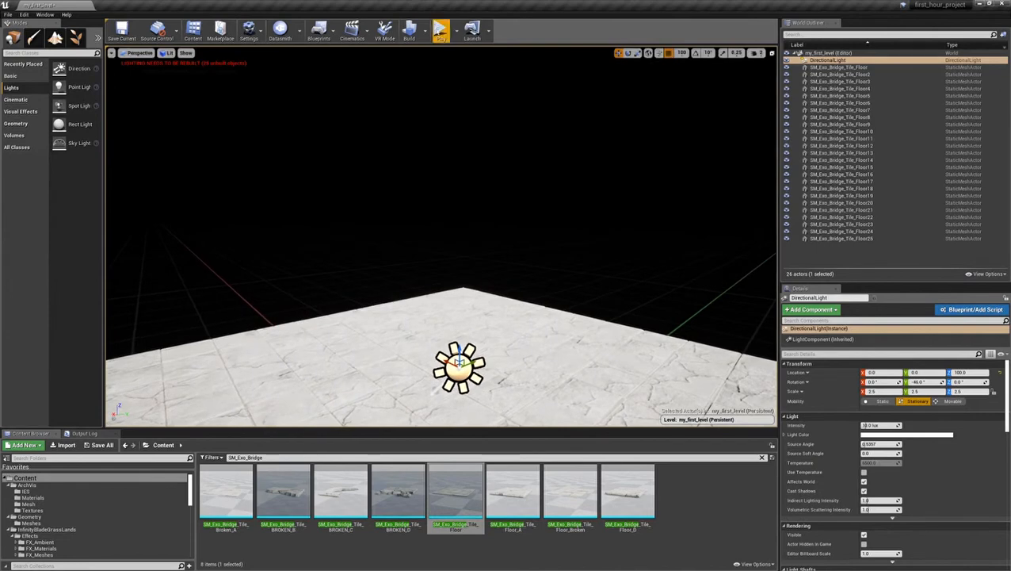
pyautogui.click(440, 30)
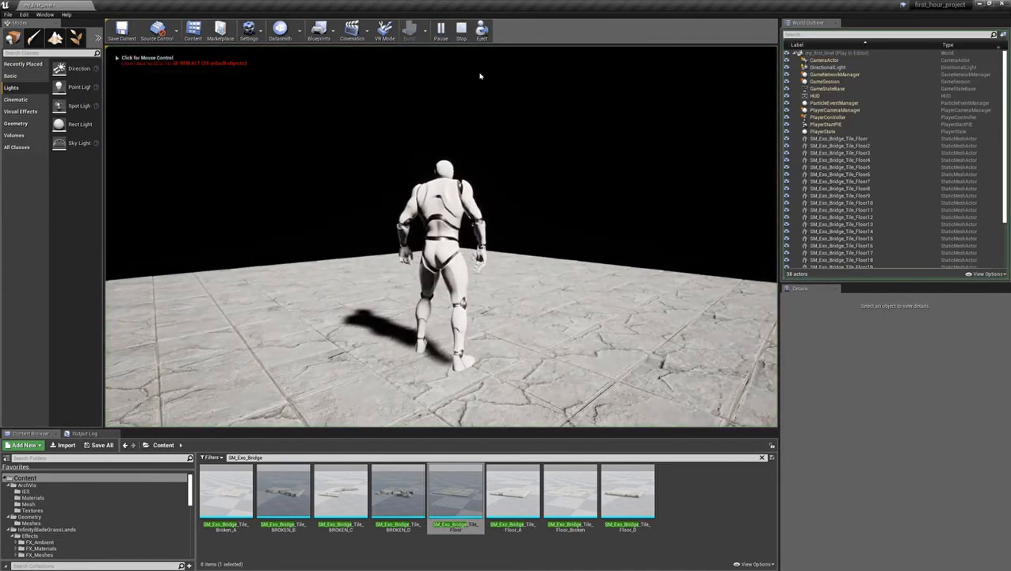
pyautogui.click(480, 77)
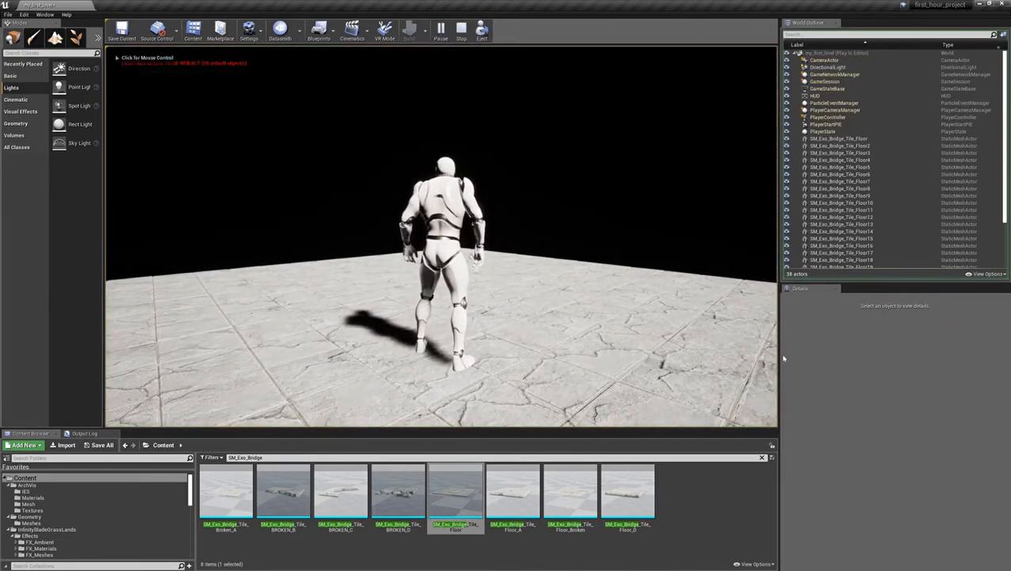
pyautogui.press('Escape')
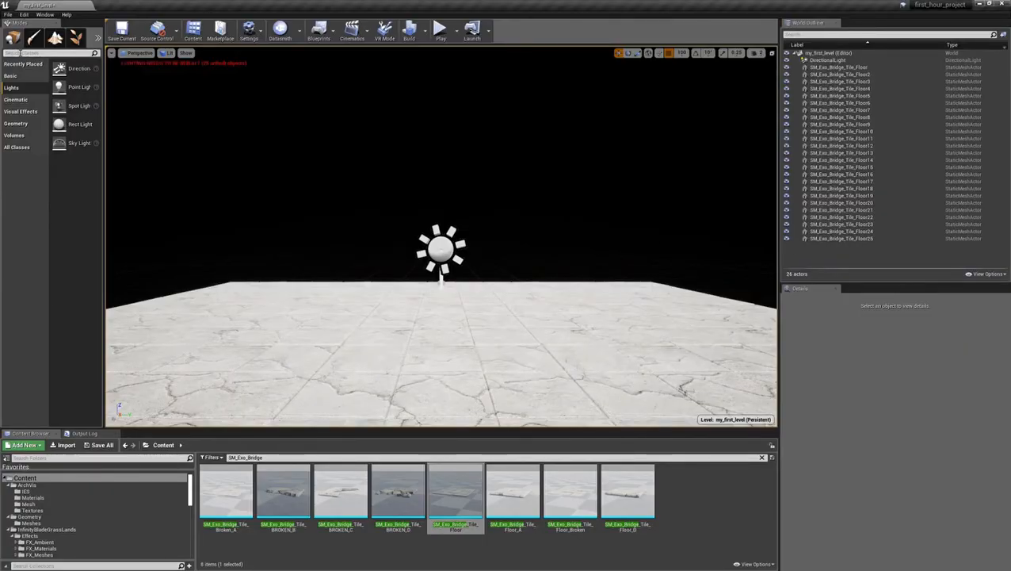
# Find the Player Start actor by searching for "start" and place it on the tiled floor
pyautogui.click(29, 52)
pyautogui.write('start')
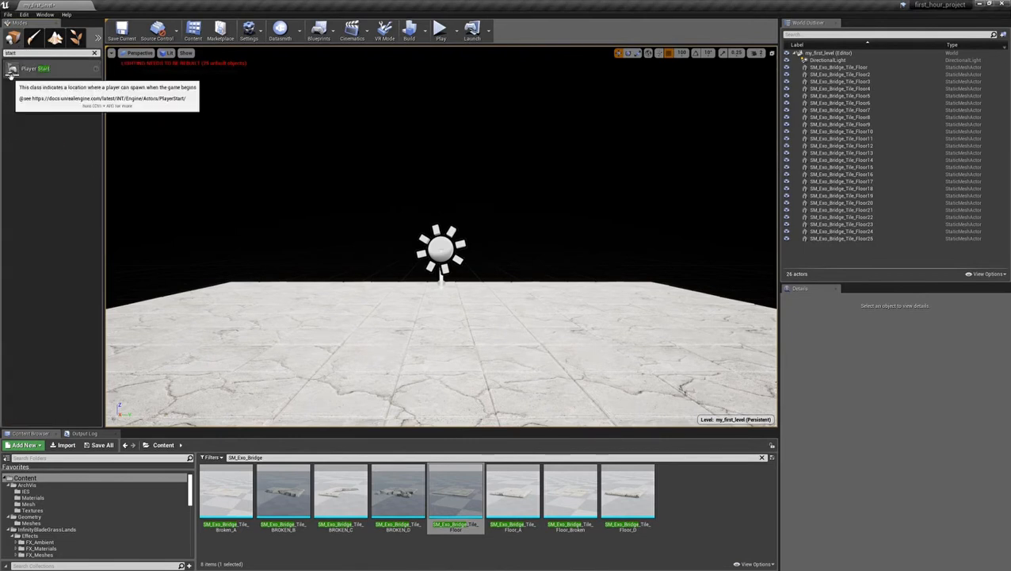
pyautogui.moveTo(28, 68); pyautogui.dragTo(310, 324)
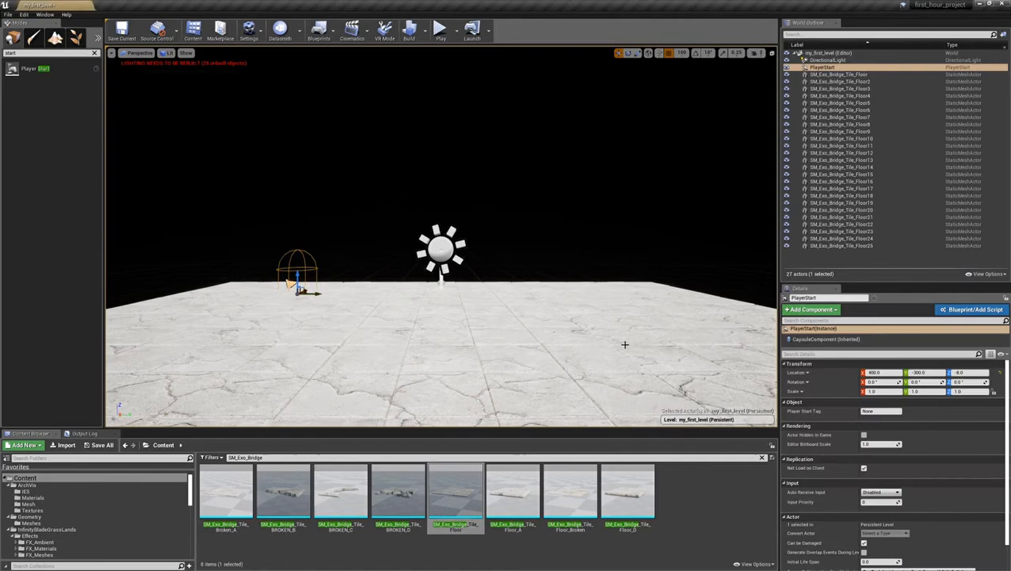
# Set the Player Start's location to X 0, Y 0, Z 200
pyautogui.click(873, 372)
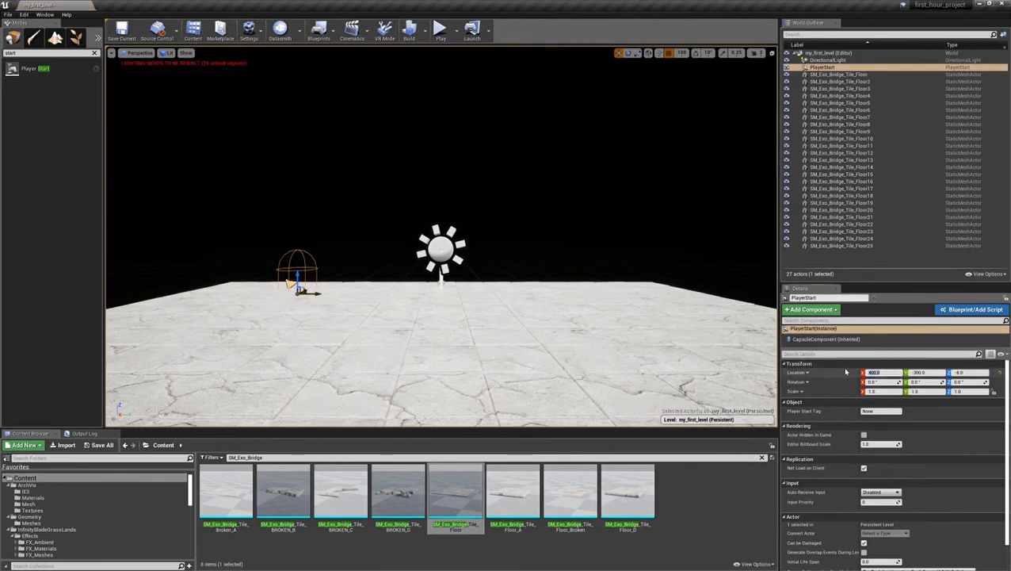
pyautogui.write('0')
pyautogui.press('Tab')
pyautogui.write('0')
pyautogui.press('Tab')
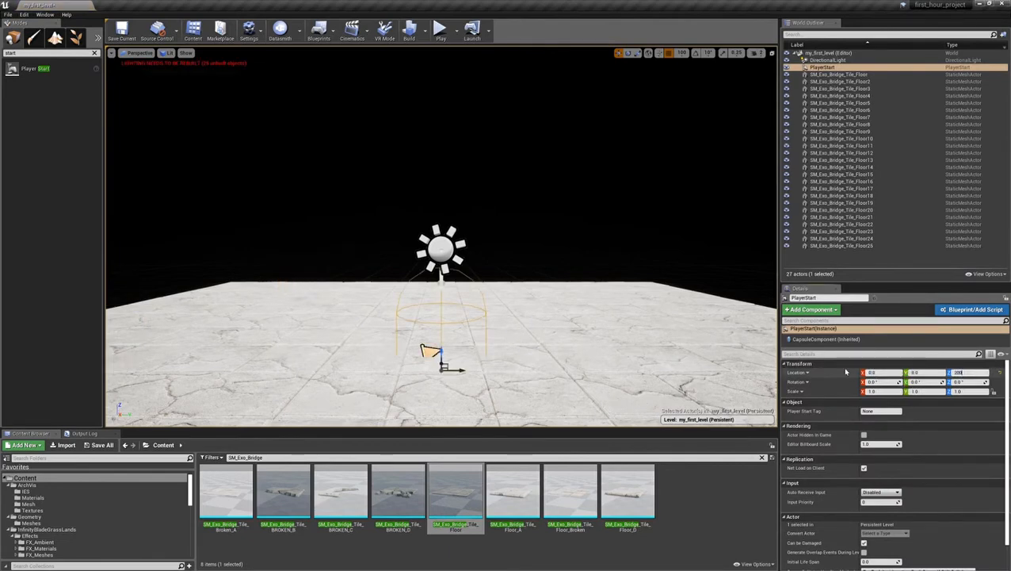
pyautogui.press('Return')
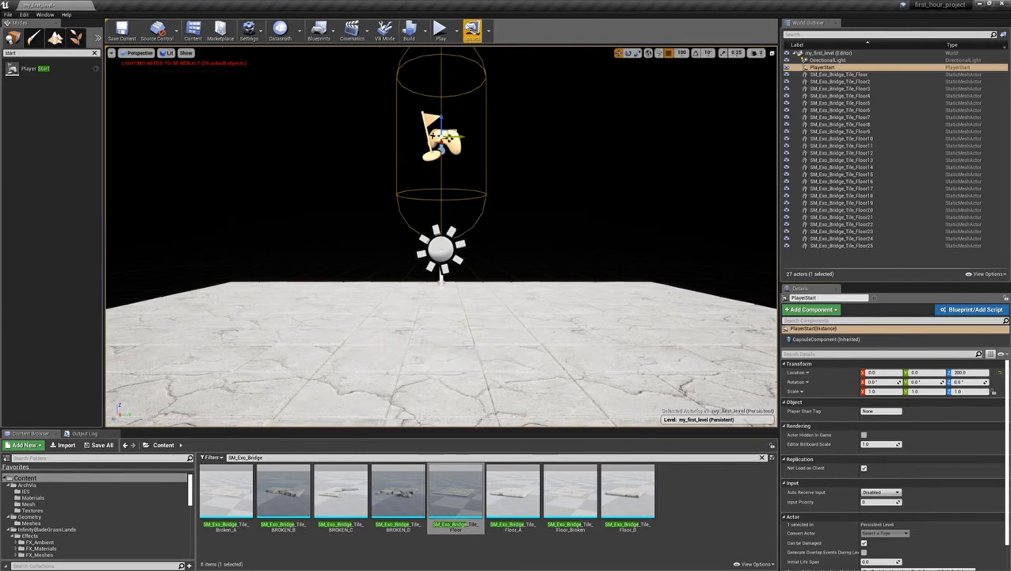
# Play-test the level from the Player Start, repeat the test with the editor view moved far away, and stop it
pyautogui.click(441, 30)
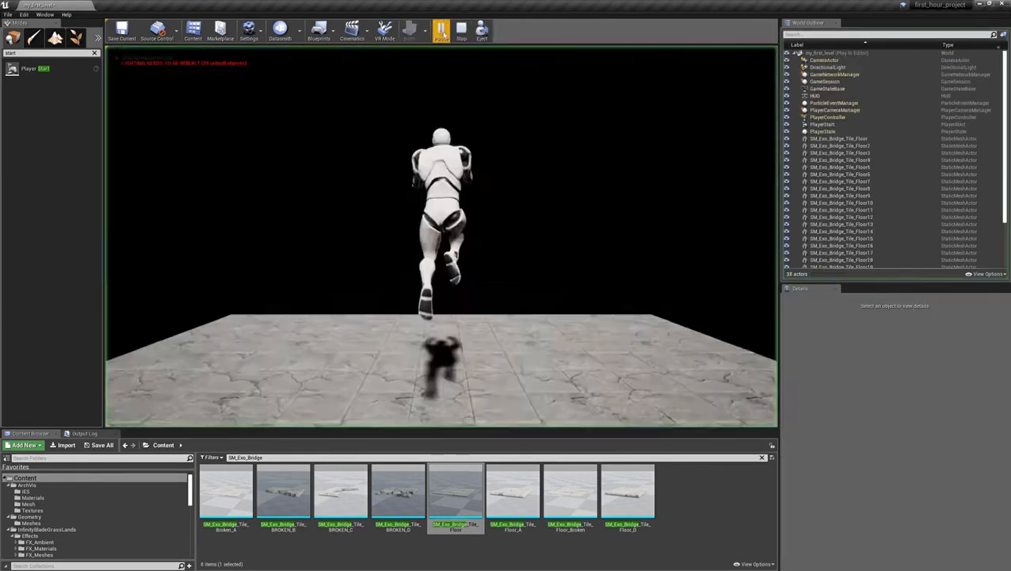
pyautogui.click(461, 29)
pyautogui.scroll(-10, 491, 205)
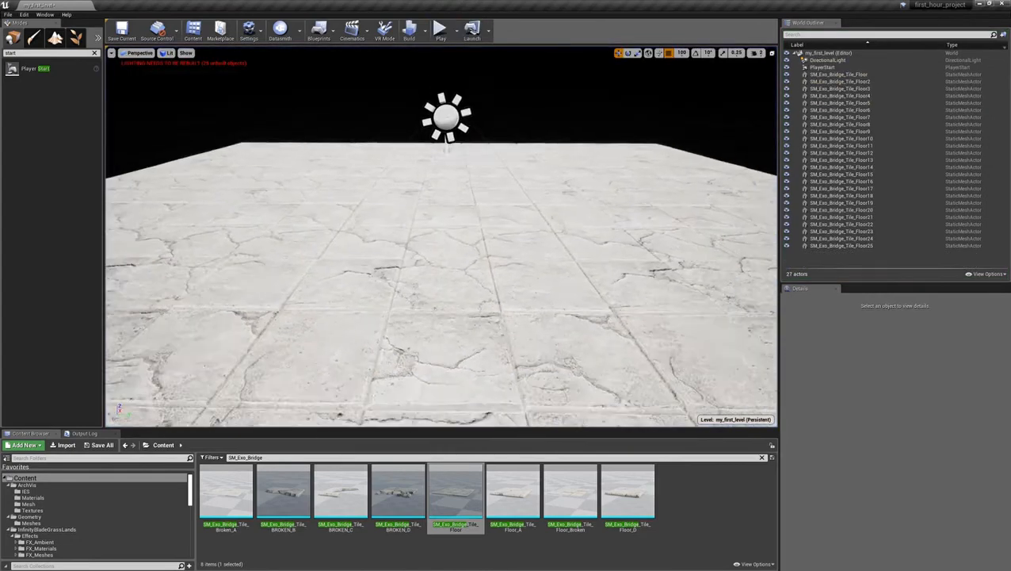
pyautogui.scroll(-5, 491, 204)
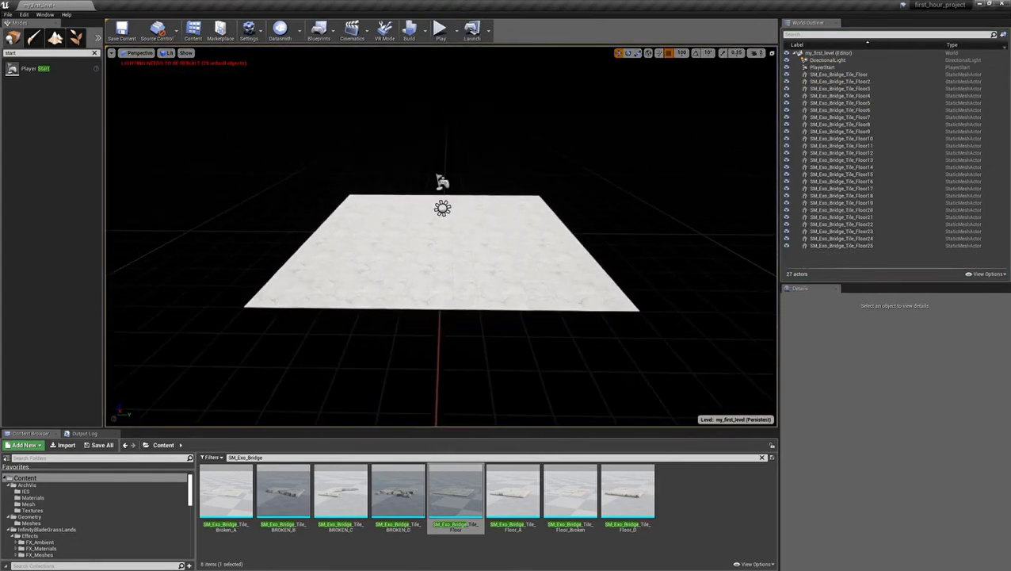
pyautogui.click(441, 30)
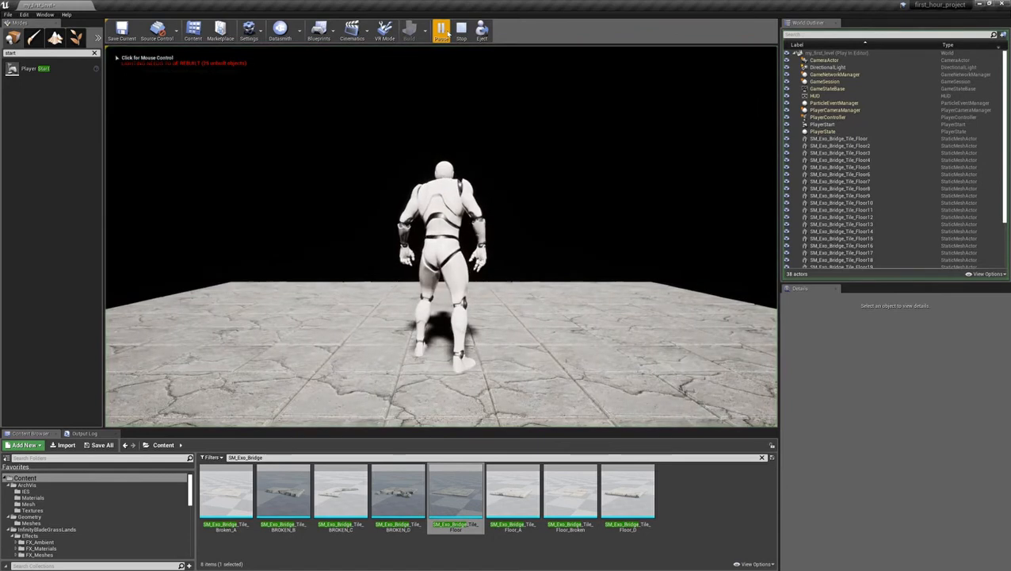
pyautogui.click(461, 30)
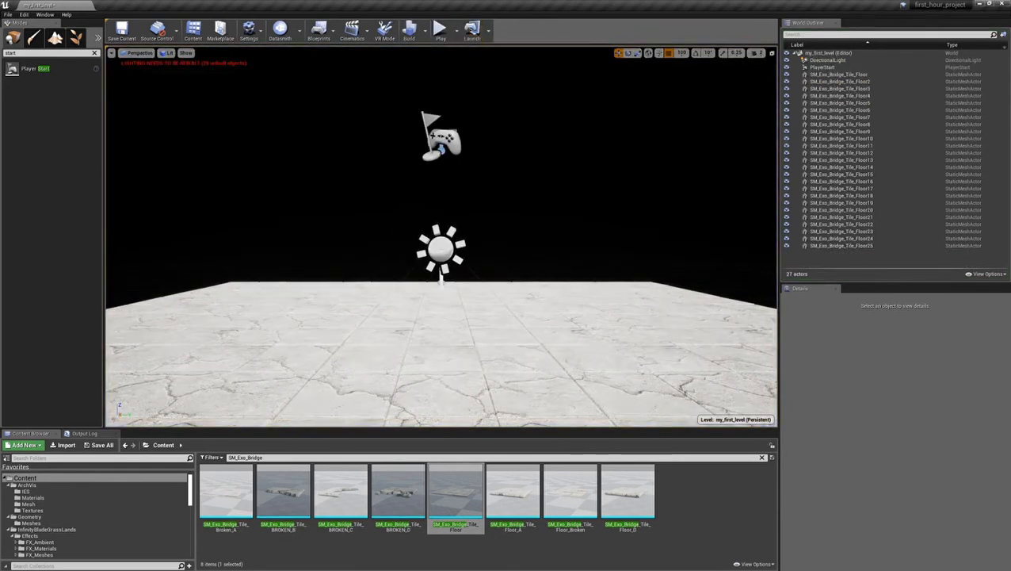
# Find the Atmospheric Fog actor by searching for "fog" and place it on the floor
pyautogui.moveTo(555, 297)
pyautogui.mouseDown(button='right')
pyautogui.moveTo(555, 332)
pyautogui.moveTo(634, 325)
pyautogui.moveTo(555, 309)
pyautogui.mouseUp(button='right')
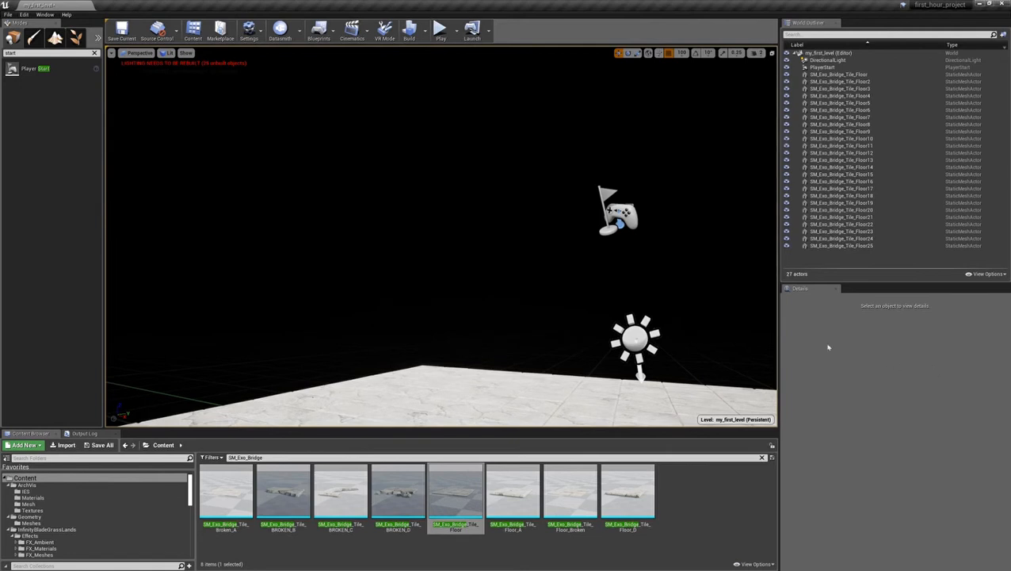
pyautogui.click(49, 53)
pyautogui.write('fog')
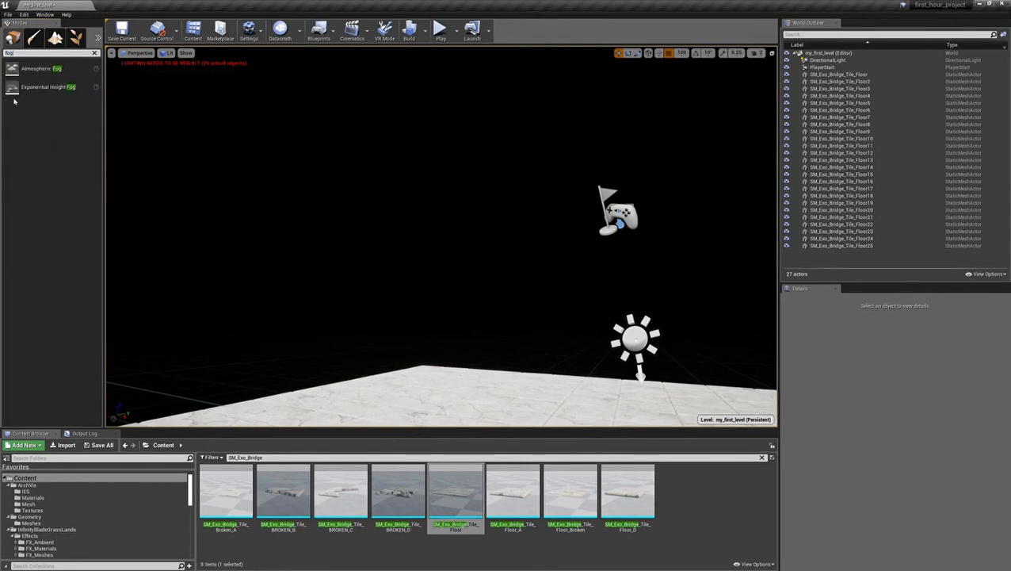
pyautogui.moveTo(36, 68); pyautogui.dragTo(525, 374)
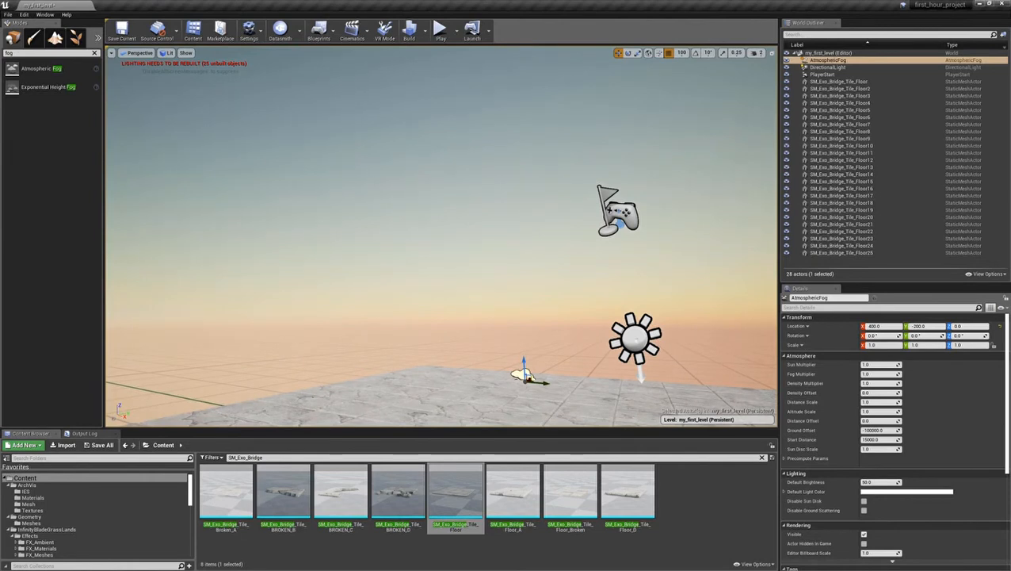
# Set the atmospheric fog's location to X 0, Y 0, Z 300
pyautogui.click(880, 326)
pyautogui.write('0')
pyautogui.press('Tab')
pyautogui.write('0')
pyautogui.press('Tab')
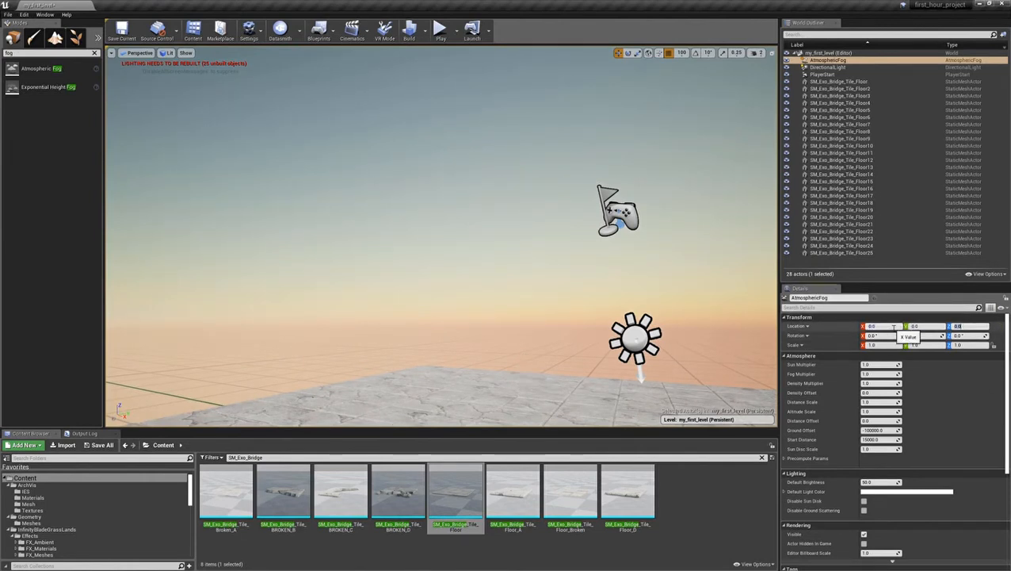
pyautogui.write('300')
pyautogui.press('Return')
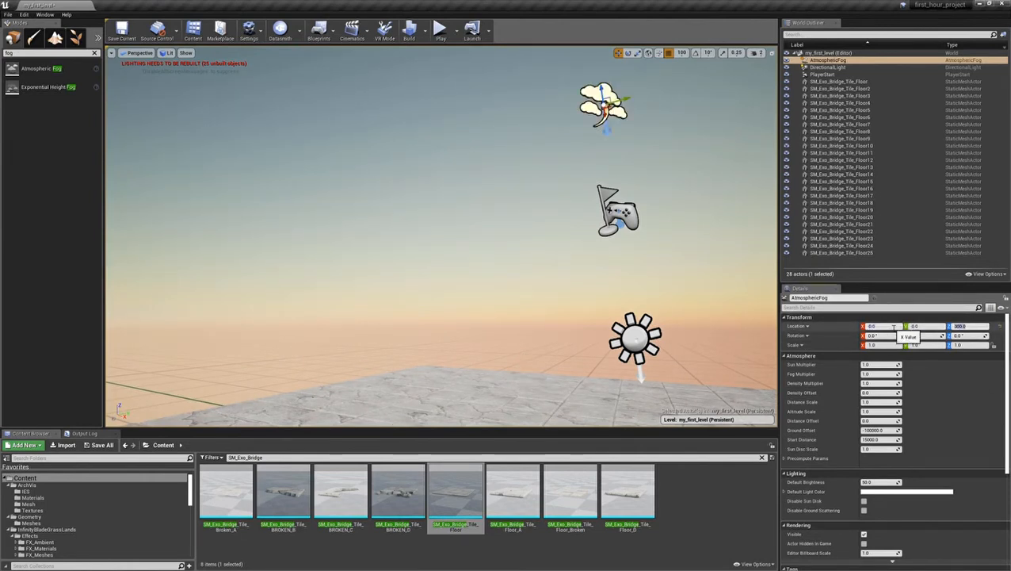
# Search the directional light's details for "fog" and enable its Atmosphere / Fog Sun Light option
pyautogui.moveTo(542, 312); pyautogui.dragTo(569, 356, button='right')
pyautogui.press('e')
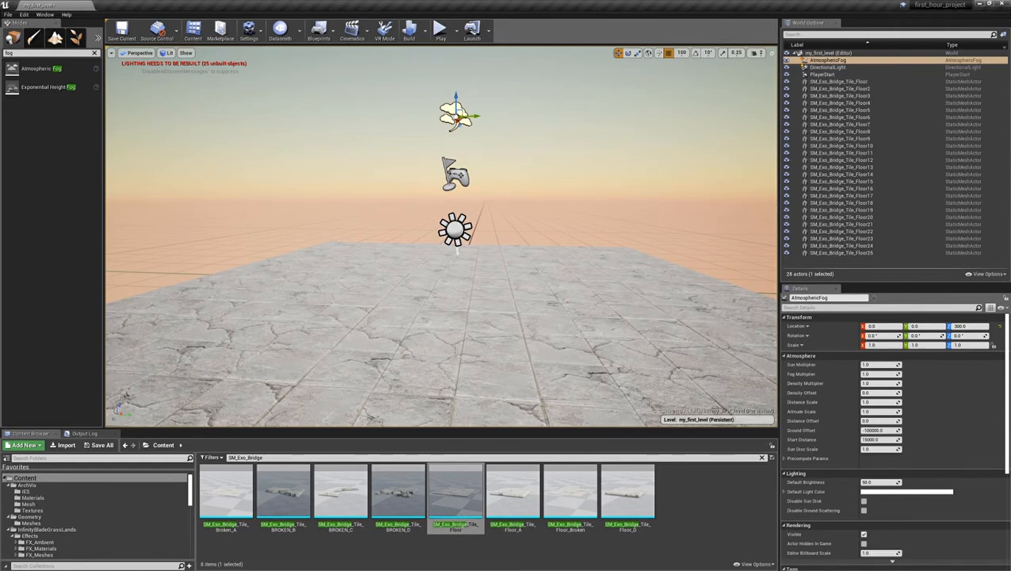
pyautogui.moveTo(643, 351); pyautogui.dragTo(652, 323, button='right')
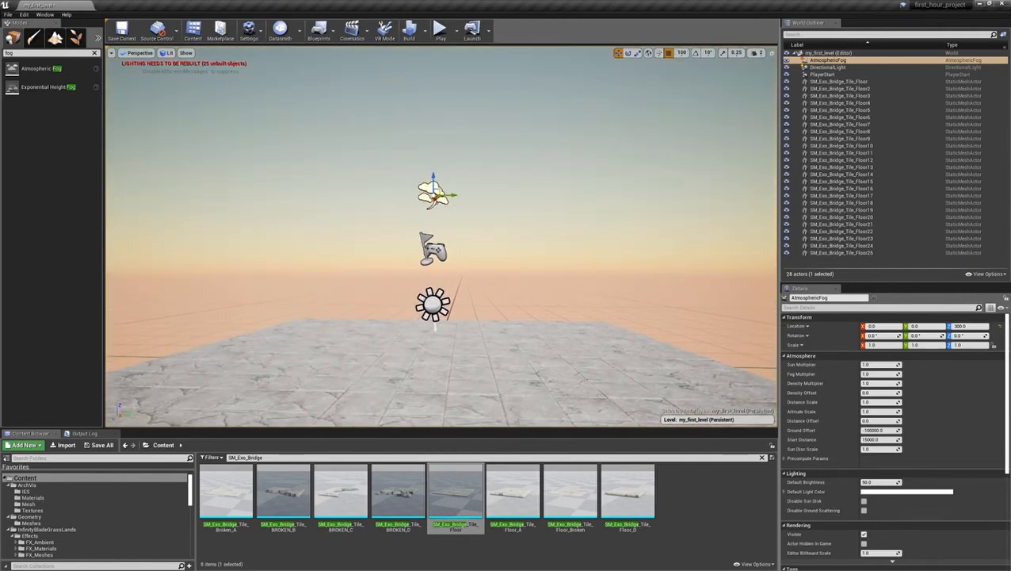
pyautogui.moveTo(651, 324)
pyautogui.mouseDown(button='right')
pyautogui.moveTo(523, 277)
pyautogui.moveTo(428, 275)
pyautogui.moveTo(349, 293)
pyautogui.moveTo(344, 317)
pyautogui.moveTo(634, 333)
pyautogui.moveTo(640, 321)
pyautogui.mouseUp(button='right')
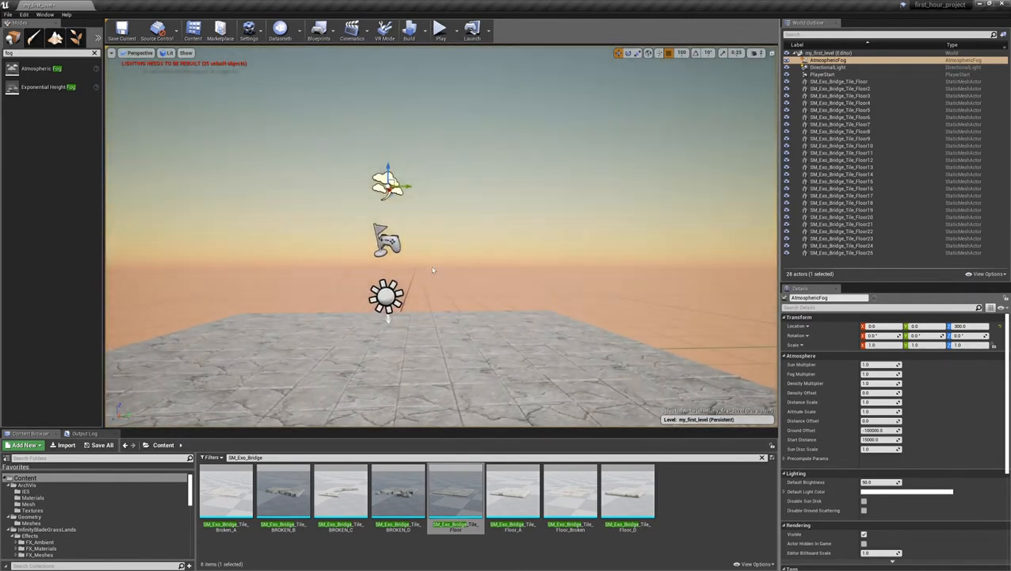
pyautogui.click(386, 297)
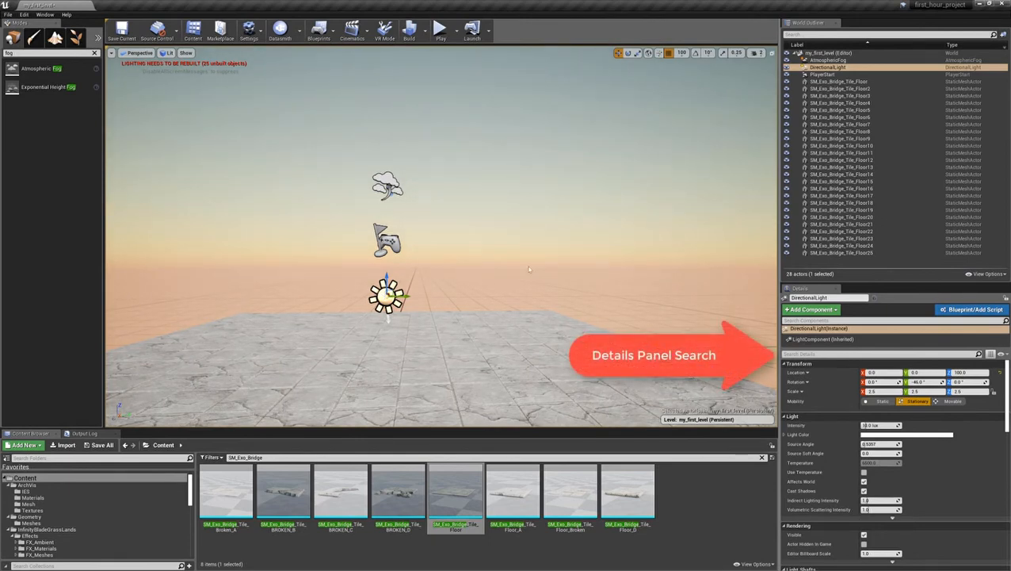
pyautogui.click(795, 354)
pyautogui.write('fo')
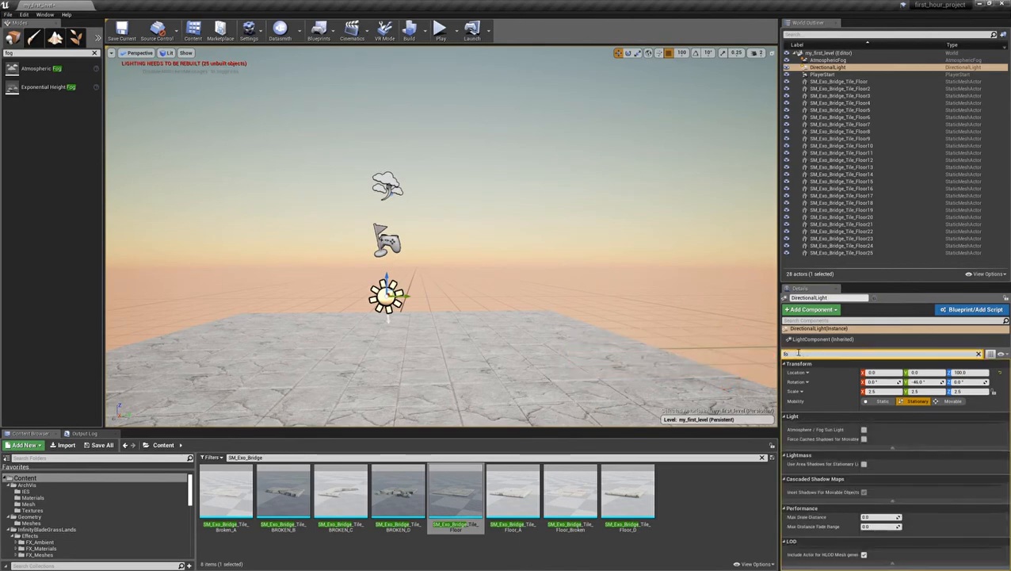
pyautogui.write('g')
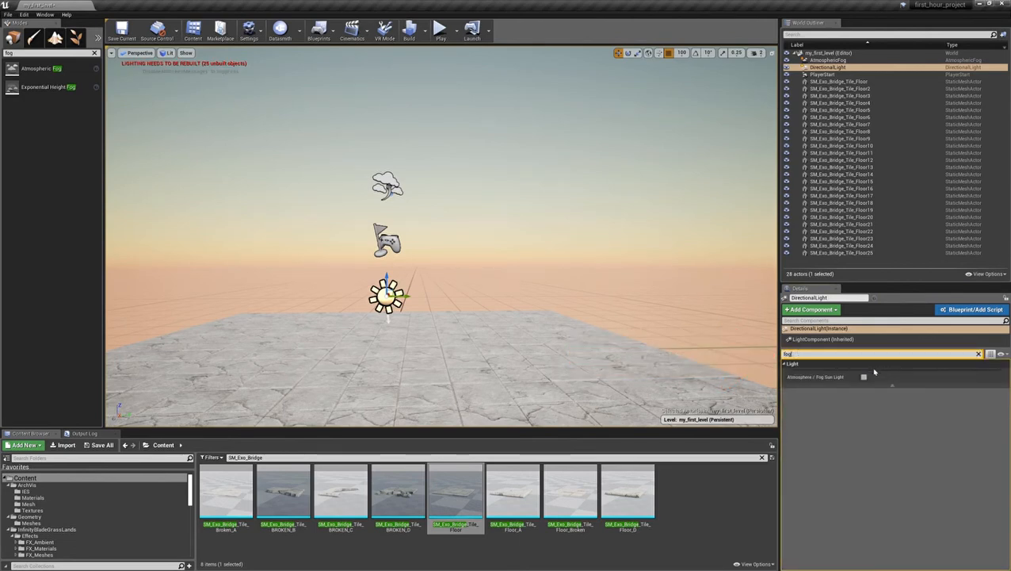
pyautogui.click(864, 377)
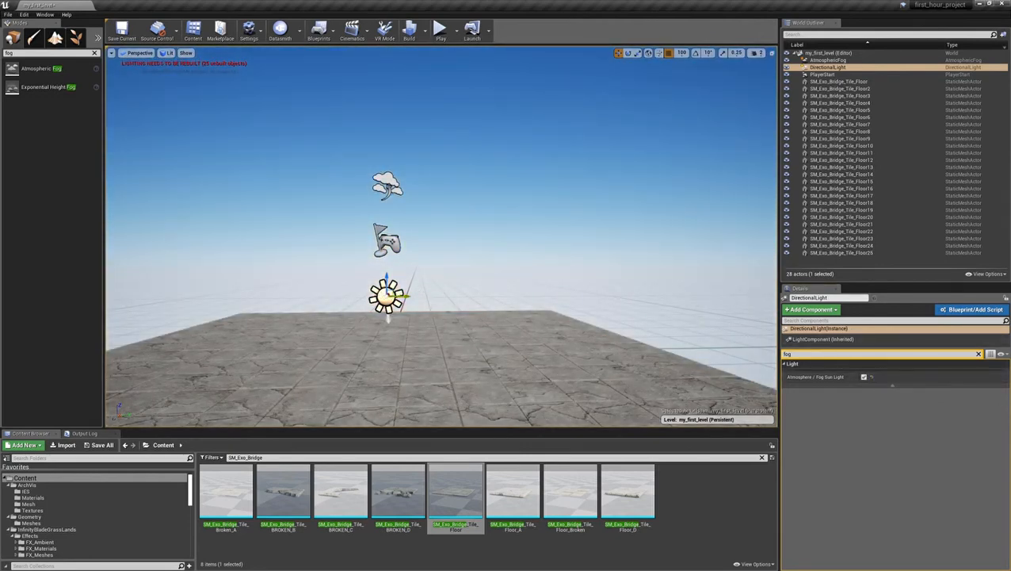
# Rotate the directional light so the sun sits above the horizon behind the floor
pyautogui.press('e')
pyautogui.moveTo(406, 279)
pyautogui.mouseDown()
pyautogui.moveTo(390, 269)
pyautogui.moveTo(415, 290)
pyautogui.moveTo(400, 277)
pyautogui.mouseUp()
pyautogui.moveTo(407, 279); pyautogui.dragTo(331, 171, button='right')
pyautogui.scroll(-2, 441, 277)
pyautogui.moveTo(476, 346); pyautogui.dragTo(438, 342)
pyautogui.moveTo(500, 365); pyautogui.dragTo(372, 397, button='right')
pyautogui.moveTo(473, 294); pyautogui.dragTo(444, 295)
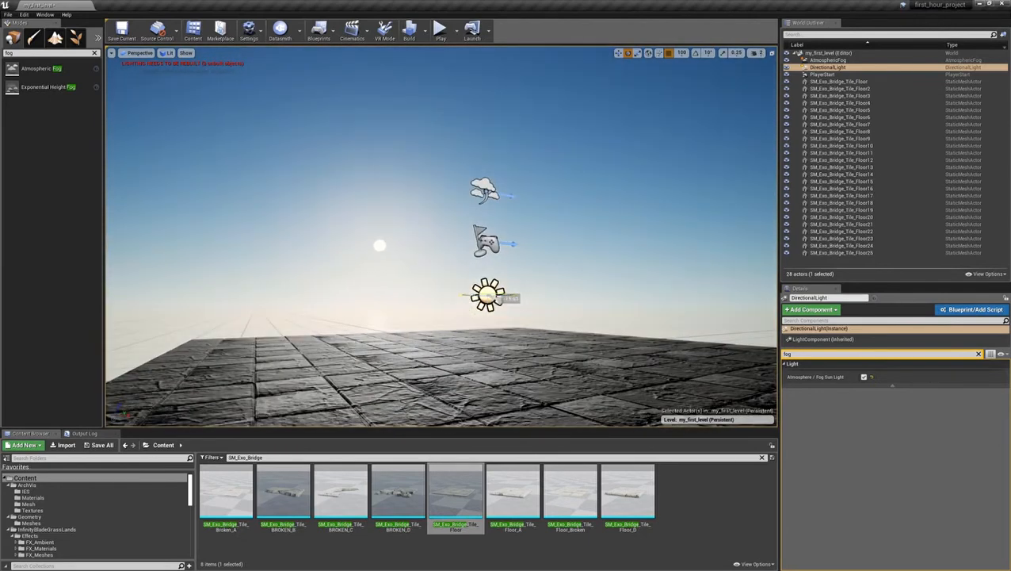
pyautogui.hotkey('ctrl', 'l')
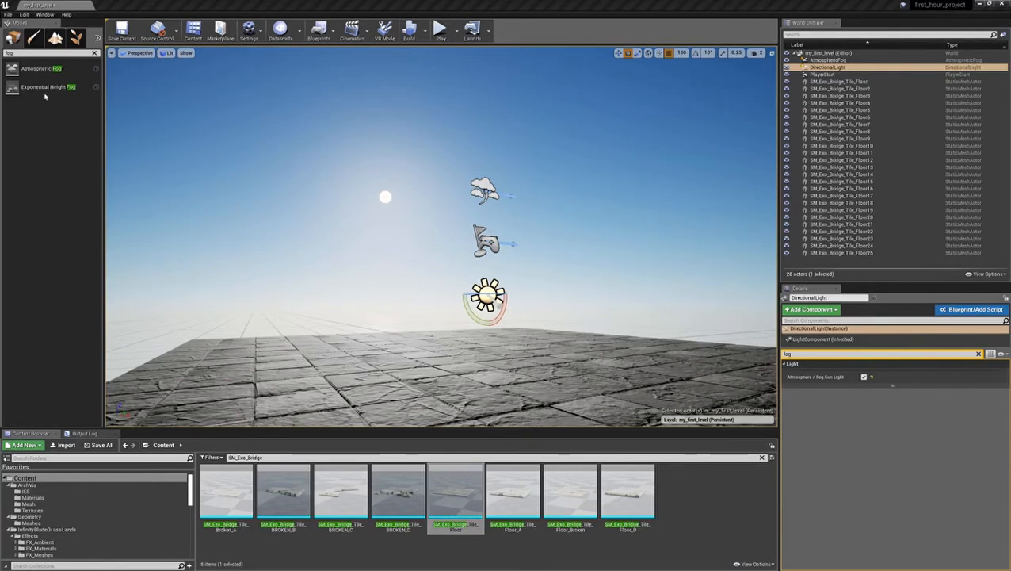
# Find the Sphere Reflection Capture actor by searching for "reflection" and place it on the floor
pyautogui.doubleClick(15, 53)
pyautogui.write('reflection')
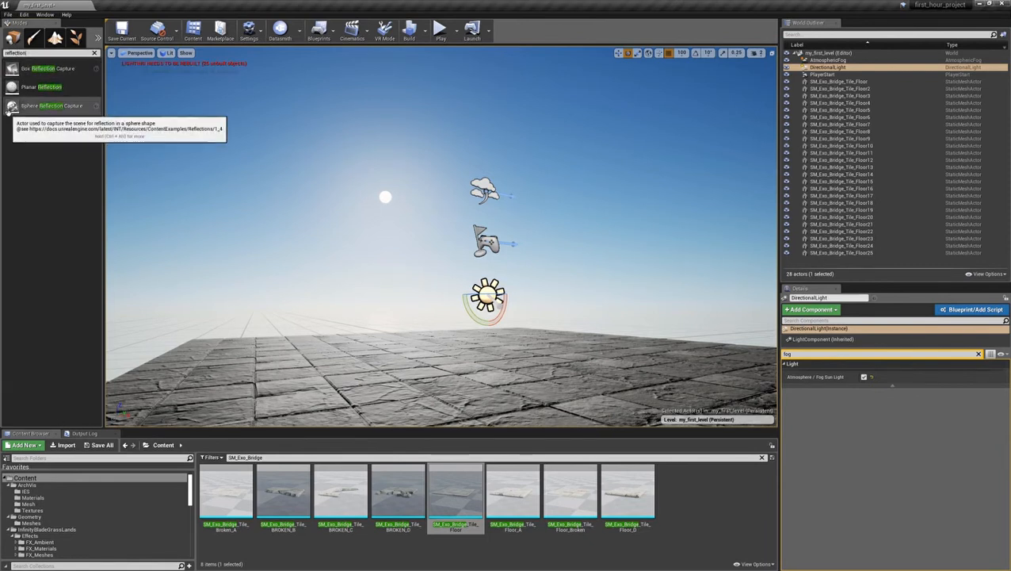
pyautogui.moveTo(48, 105); pyautogui.dragTo(481, 358)
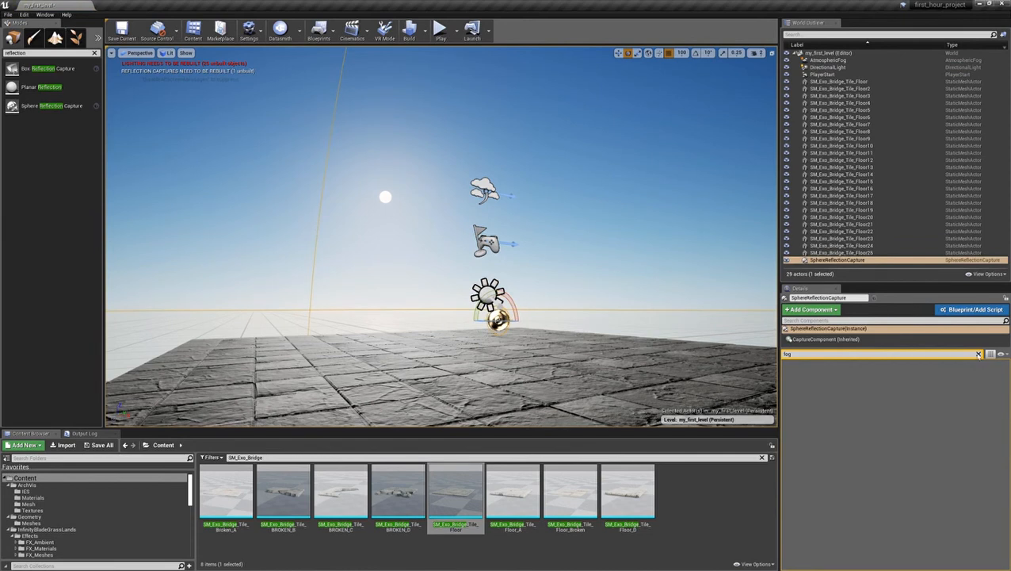
# Clear the details search and set the sphere reflection capture's location to X 0, Y 0, Z 500
pyautogui.click(978, 354)
pyautogui.click(887, 372)
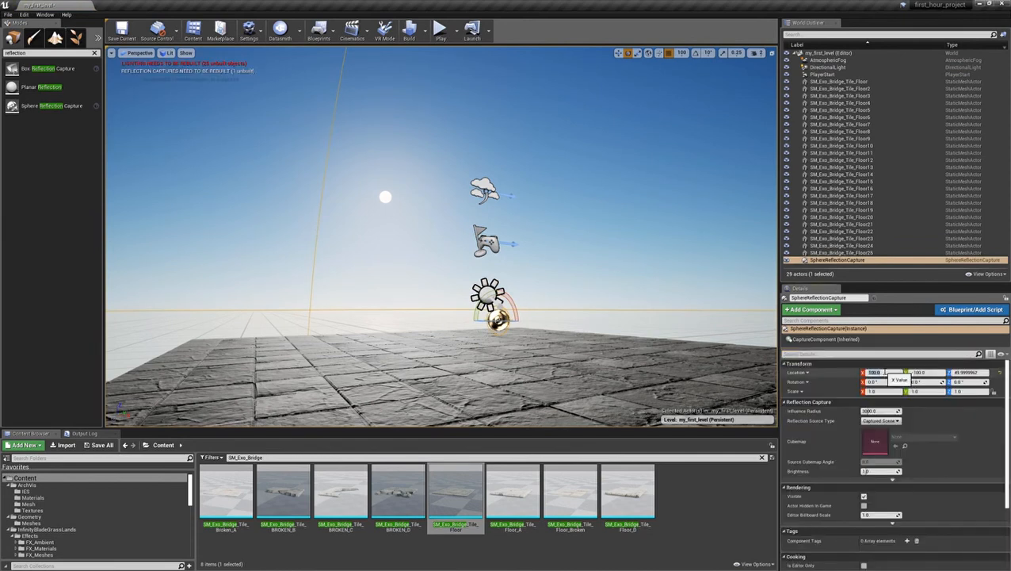
pyautogui.write('0')
pyautogui.press('Tab')
pyautogui.write('0')
pyautogui.press('Tab')
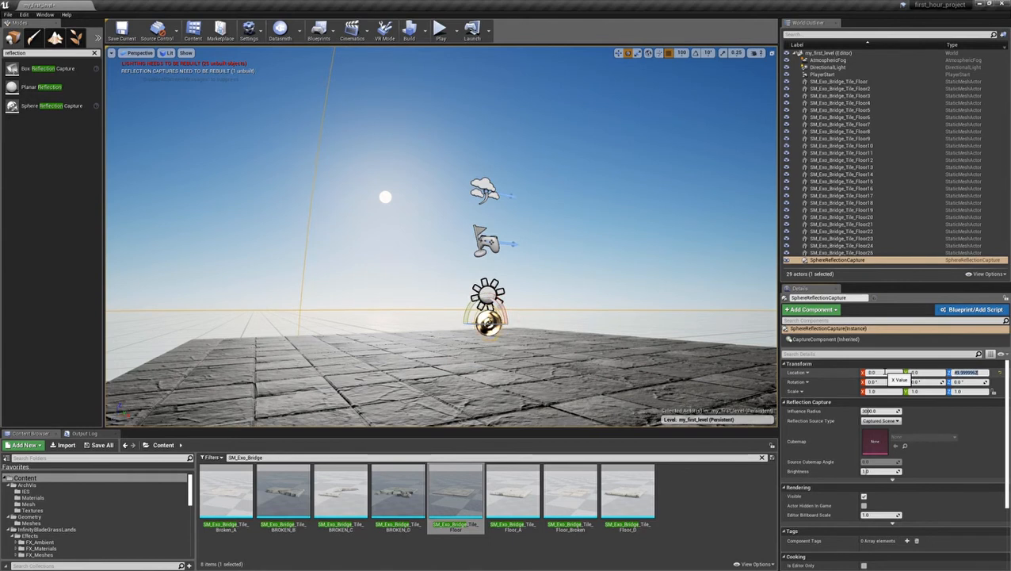
pyautogui.write('500')
pyautogui.press('Return')
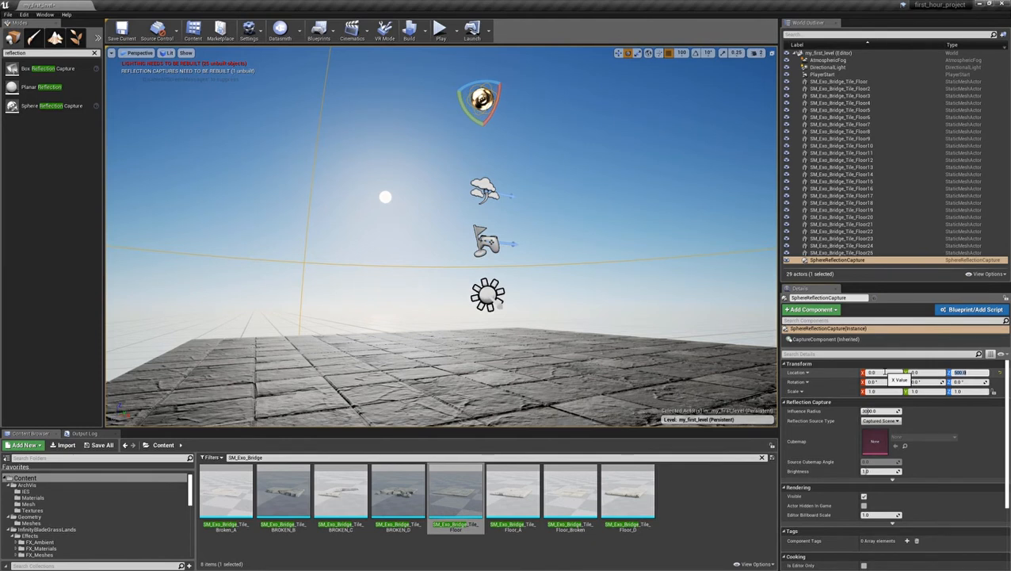
# Build the level's reflection captures and look over the floor and sky from several angles
pyautogui.click(424, 32)
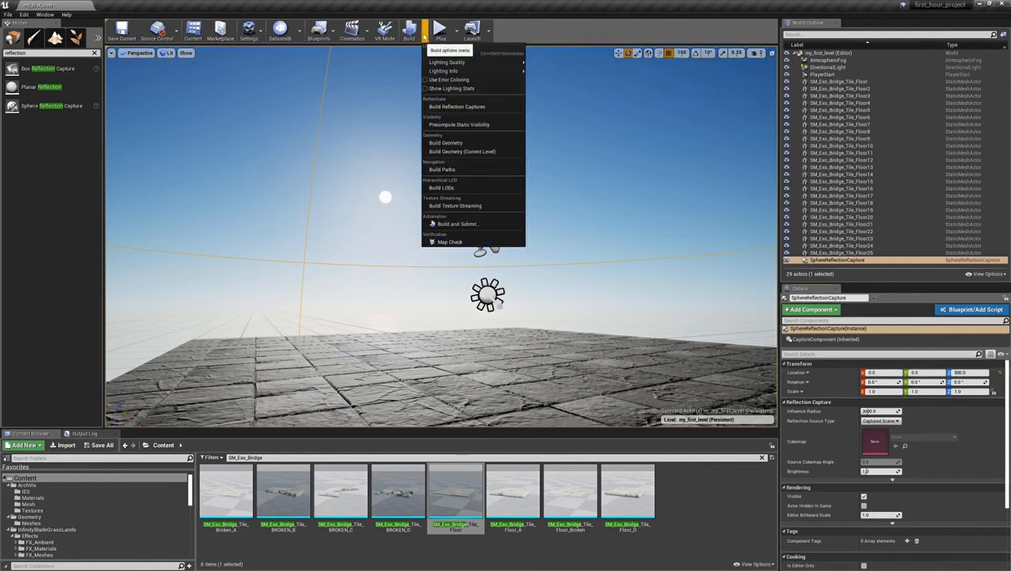
pyautogui.click(442, 106)
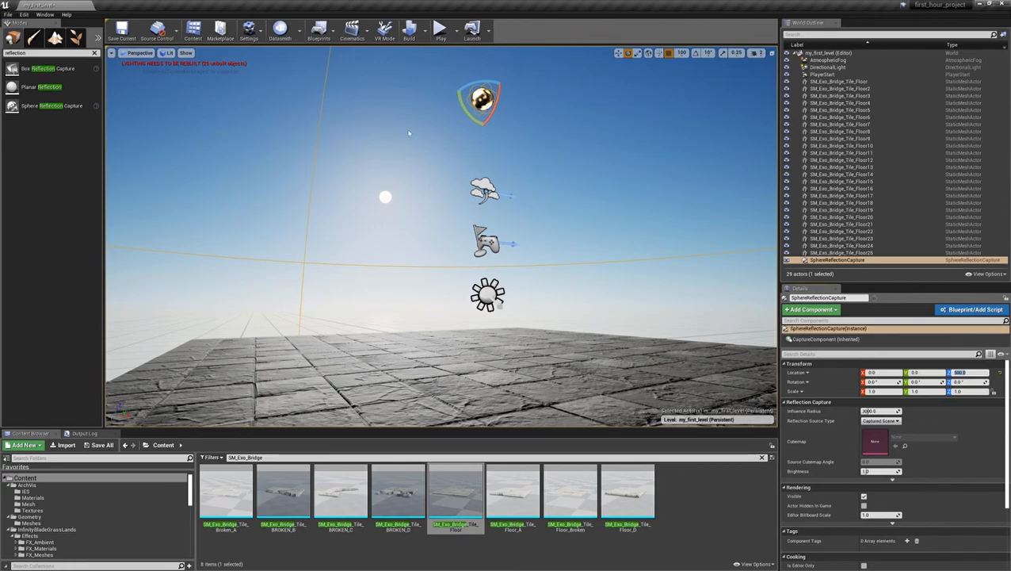
pyautogui.moveTo(409, 133)
pyautogui.mouseDown(button='right')
pyautogui.moveTo(428, 238)
pyautogui.moveTo(444, 143)
pyautogui.moveTo(420, 269)
pyautogui.moveTo(409, 128)
pyautogui.mouseUp(button='right')
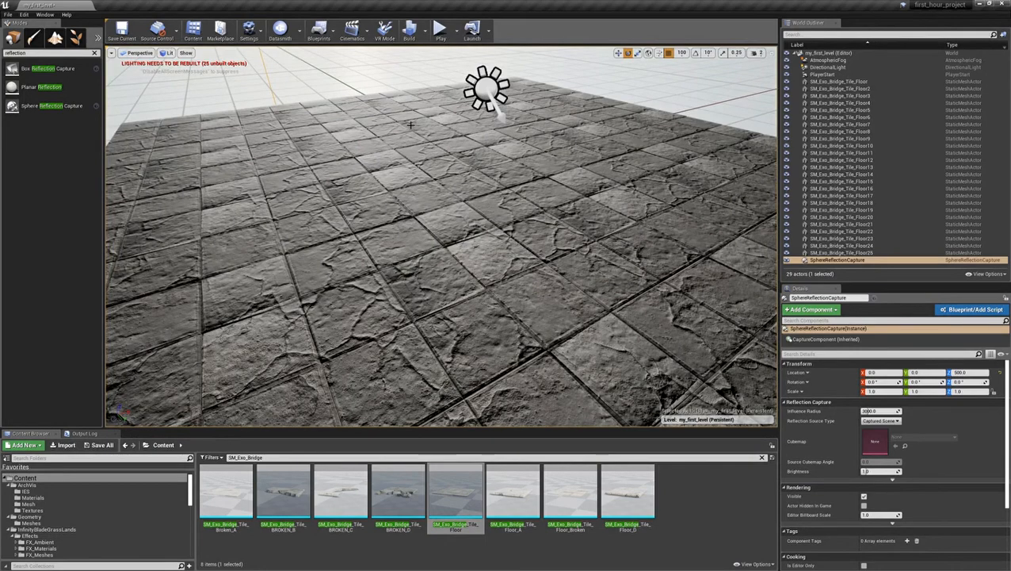
pyautogui.moveTo(411, 124); pyautogui.dragTo(411, 76, button='right')
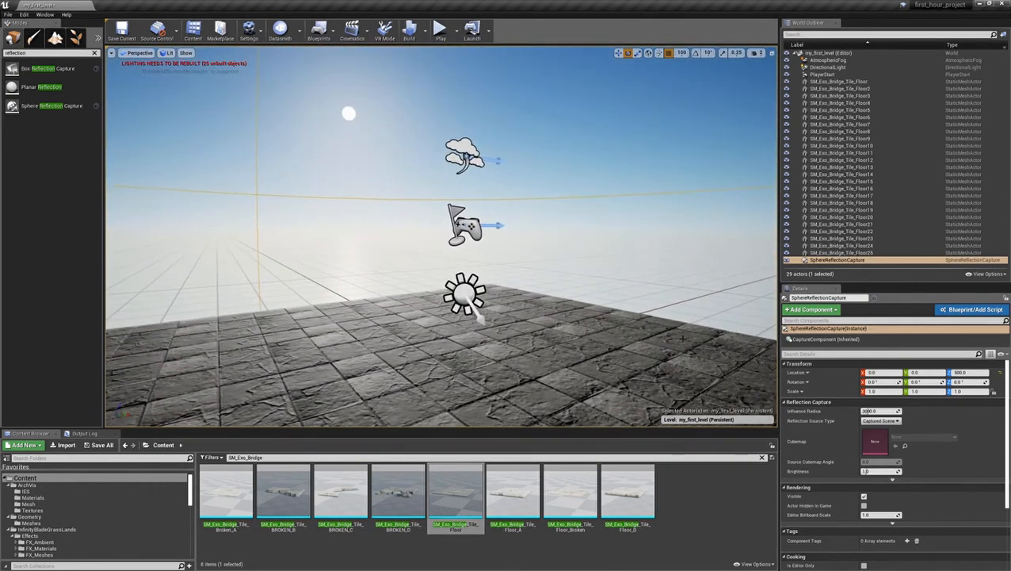
pyautogui.click(966, 373)
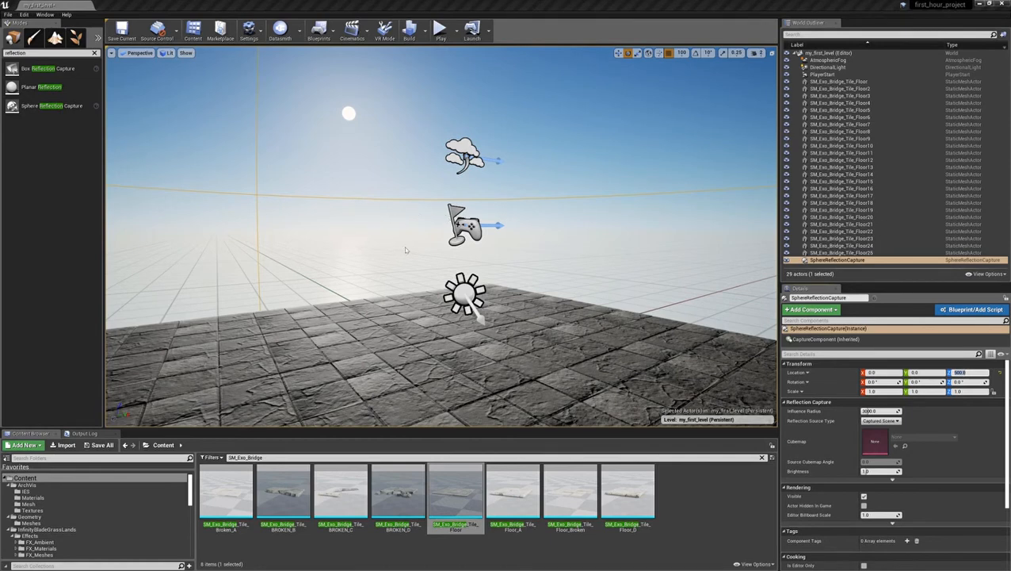
pyautogui.moveTo(441, 238); pyautogui.dragTo(440, 263, button='right')
pyautogui.press('s')
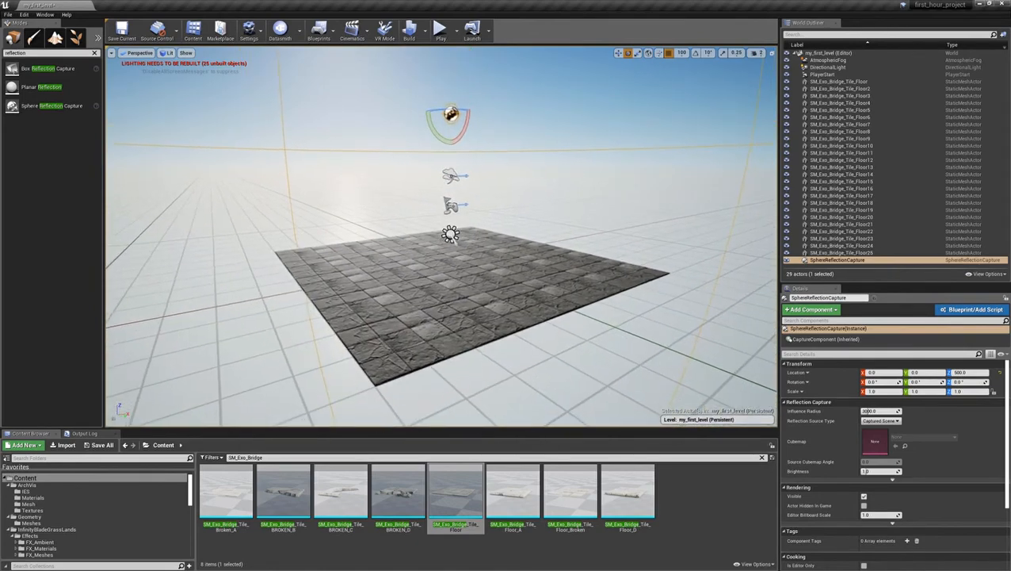
pyautogui.moveTo(442, 236); pyautogui.dragTo(373, 214, button='right')
pyautogui.press('d')
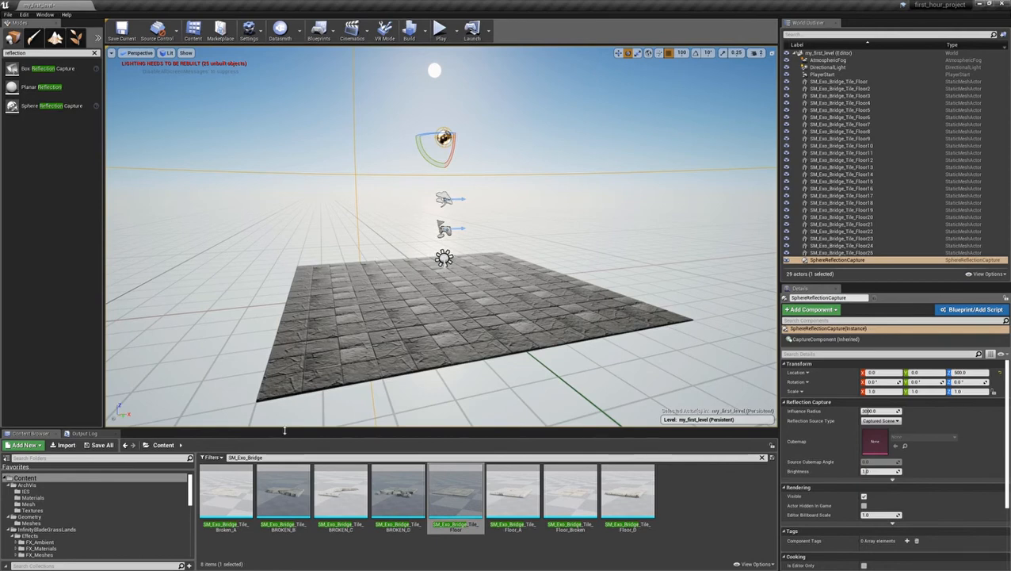
# Clear the asset search, filter the project content to Static Mesh assets and enlarge the asset browsing area
pyautogui.click(762, 458)
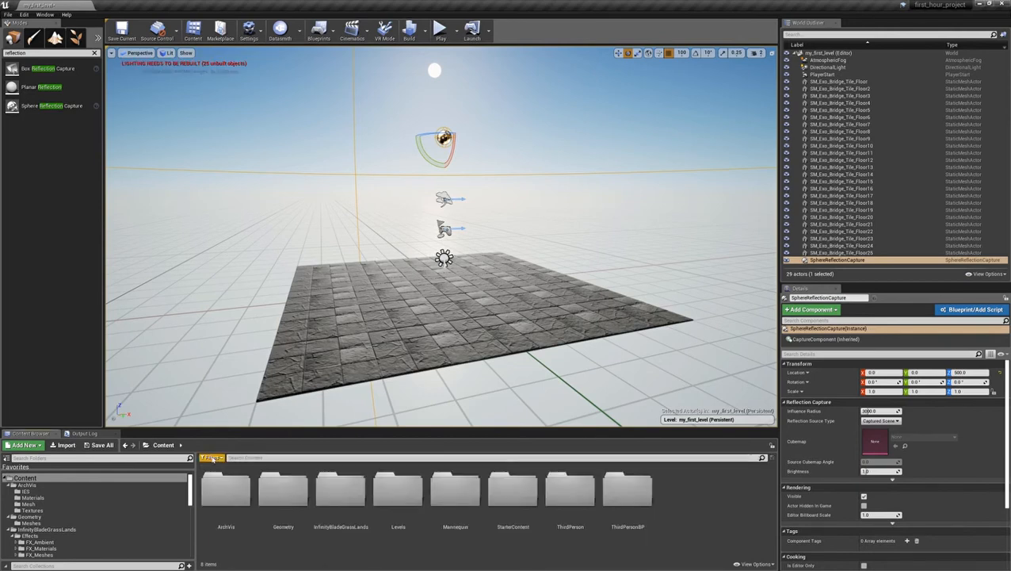
pyautogui.click(211, 458)
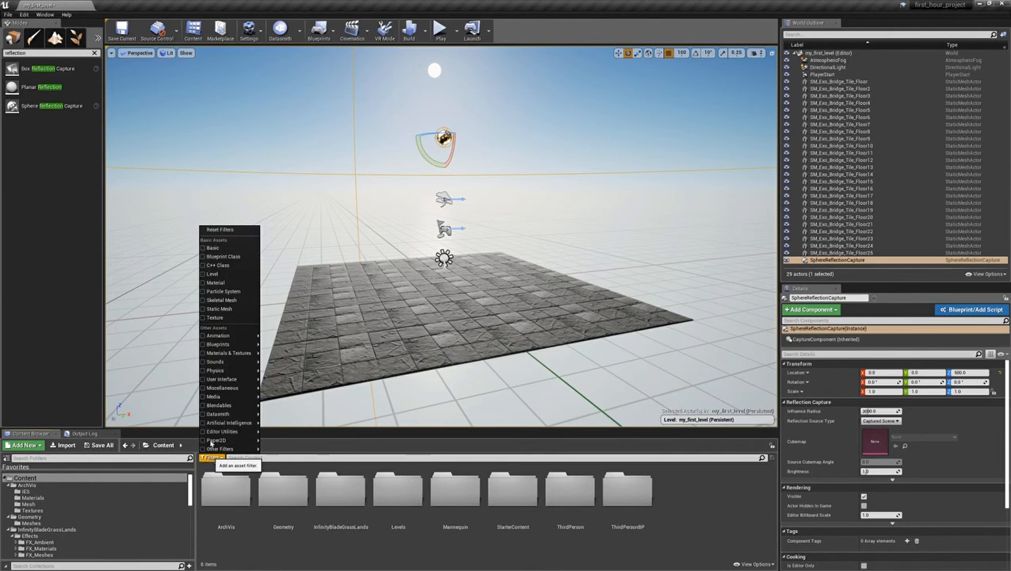
pyautogui.click(214, 308)
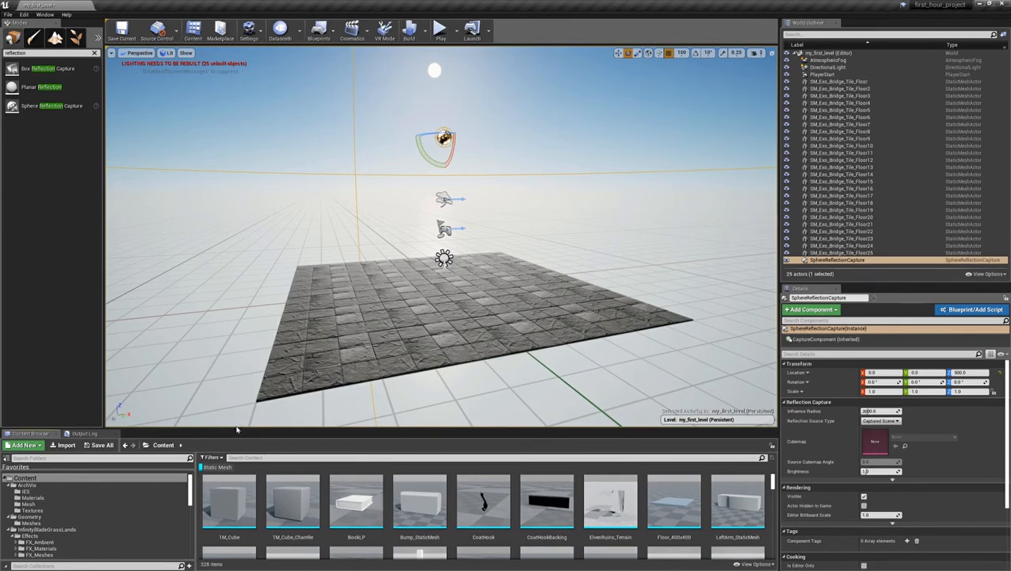
pyautogui.moveTo(235, 428); pyautogui.dragTo(234, 249)
# Browse the static meshes and place SM_Plains_Wall_Curved_01 near the edge of the tiled floor
pyautogui.scroll(-10, 547, 364)
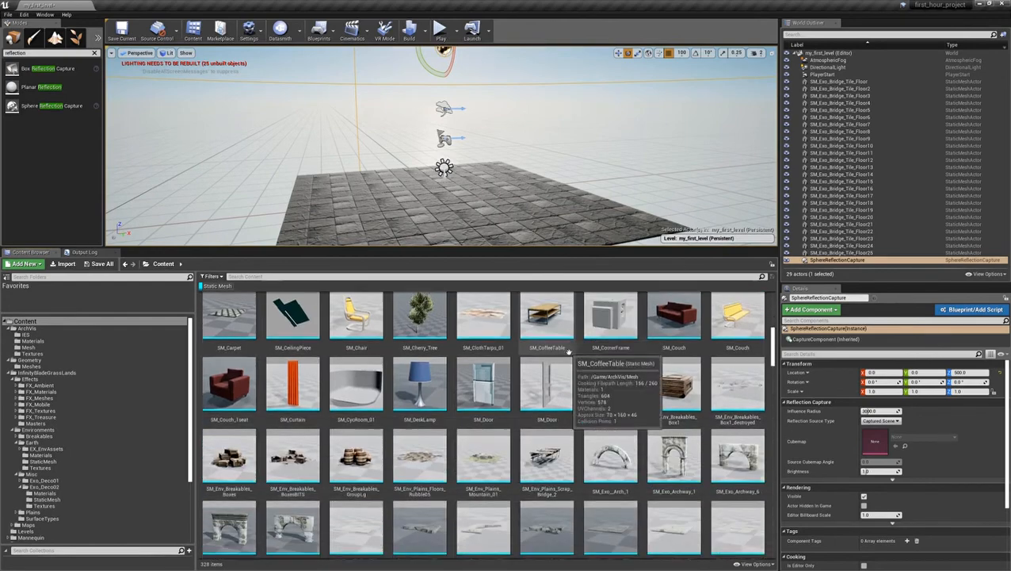
pyautogui.scroll(-10, 568, 351)
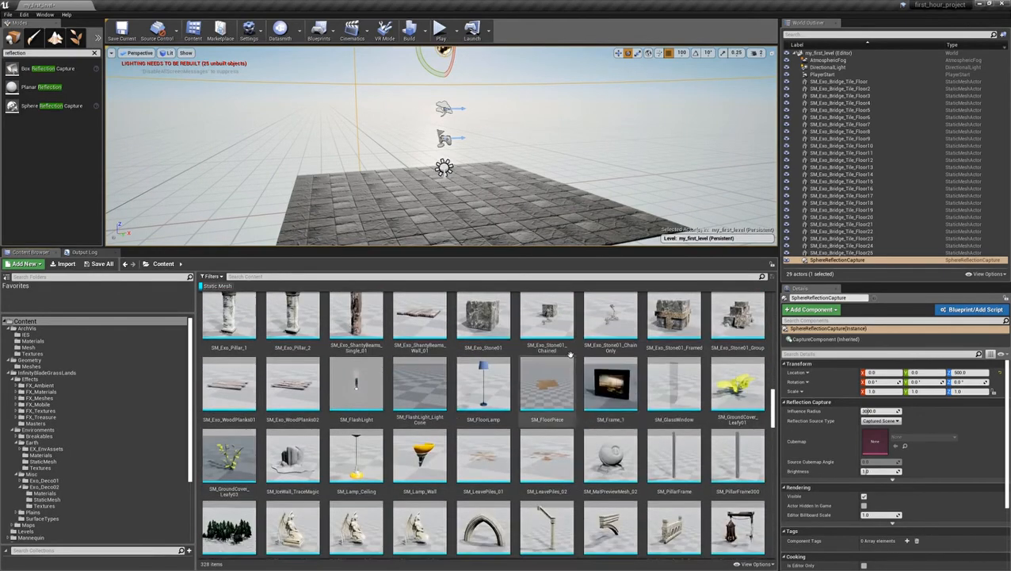
pyautogui.scroll(-10, 569, 355)
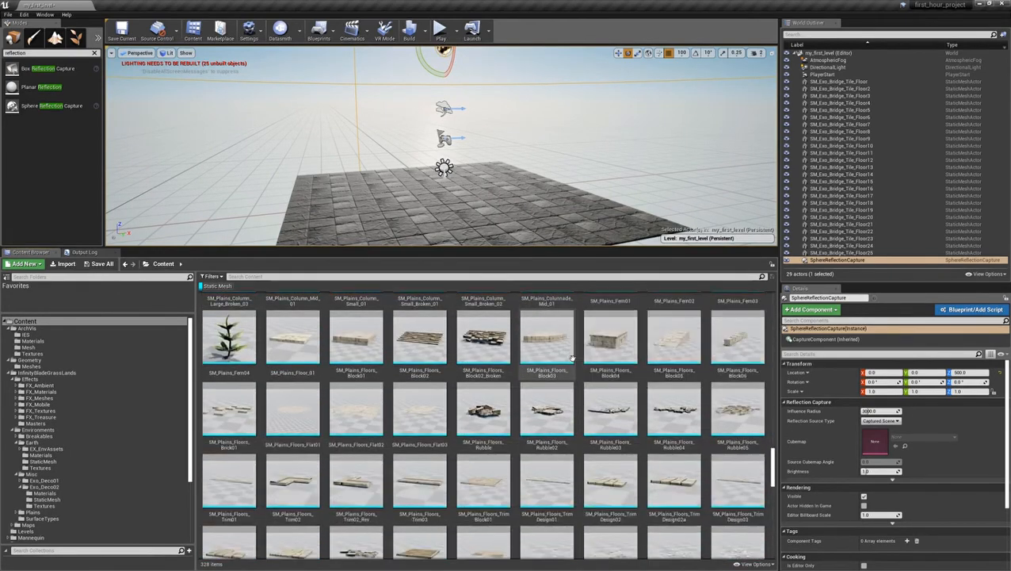
pyautogui.scroll(-10, 573, 357)
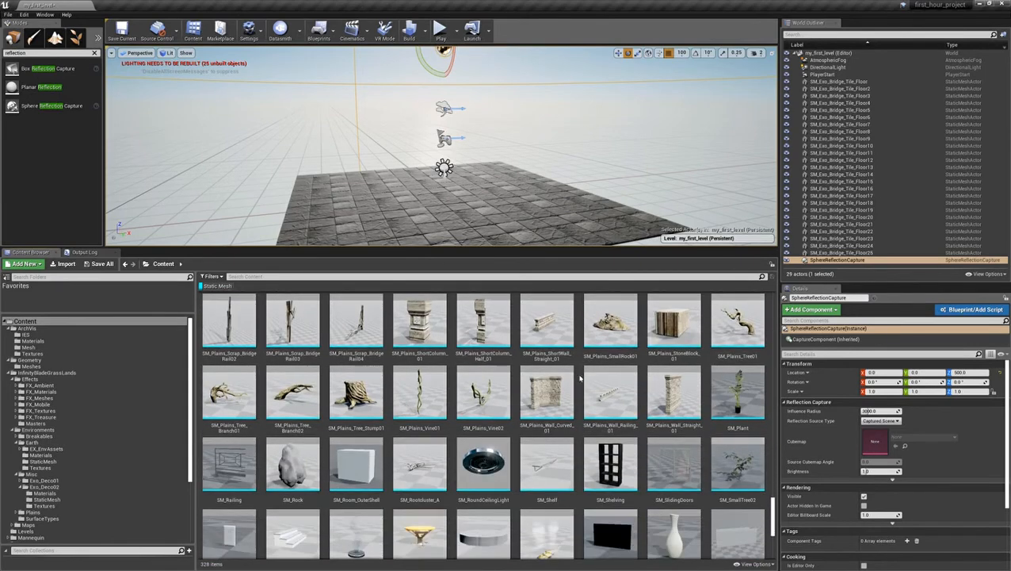
pyautogui.scroll(5, 582, 383)
pyautogui.click(547, 468)
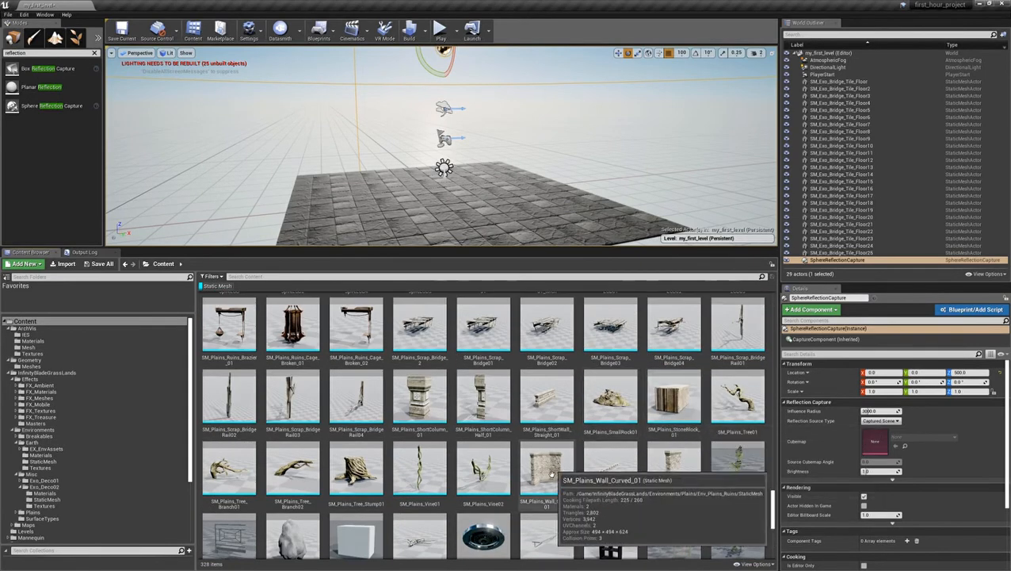
pyautogui.moveTo(474, 265); pyautogui.dragTo(564, 243)
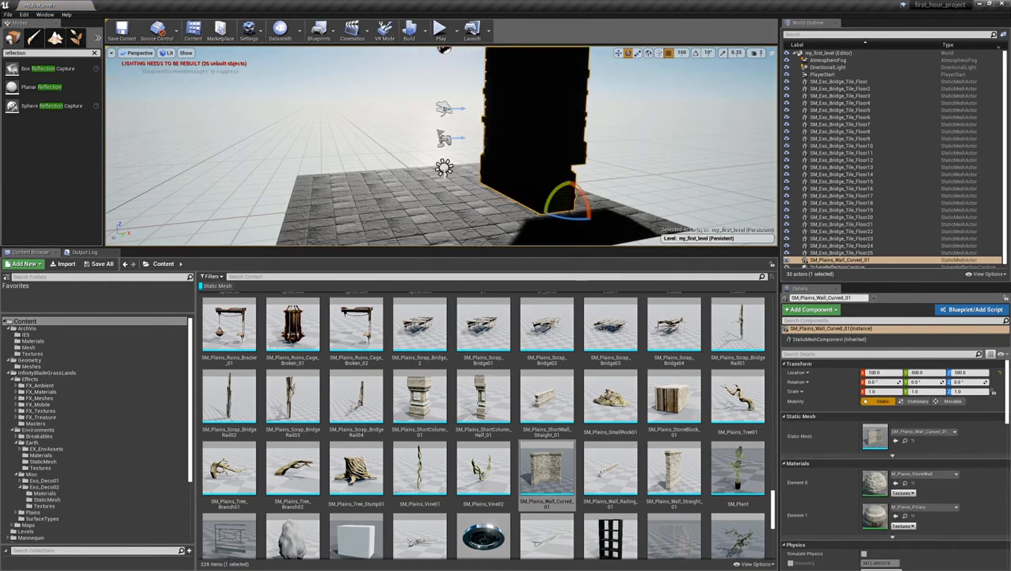
# Place the SM_Plains_Wall_Straight_01 and SM_Plains_StoneBlock_01 meshes on the tiled floor
pyautogui.moveTo(674, 472); pyautogui.dragTo(379, 215)
pyautogui.moveTo(674, 396); pyautogui.dragTo(466, 207)
pyautogui.moveTo(466, 208); pyautogui.dragTo(464, 209, button='right')
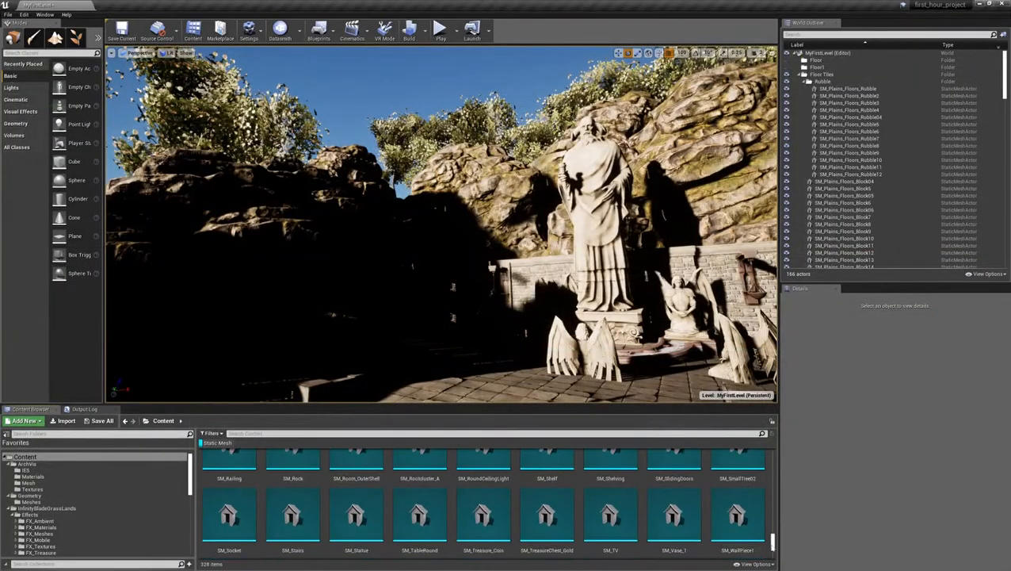
# Look through the static mesh assets and examine the statues, walls and rocks in the decorated MyFirstLevel scene
pyautogui.scroll(-5, 701, 523)
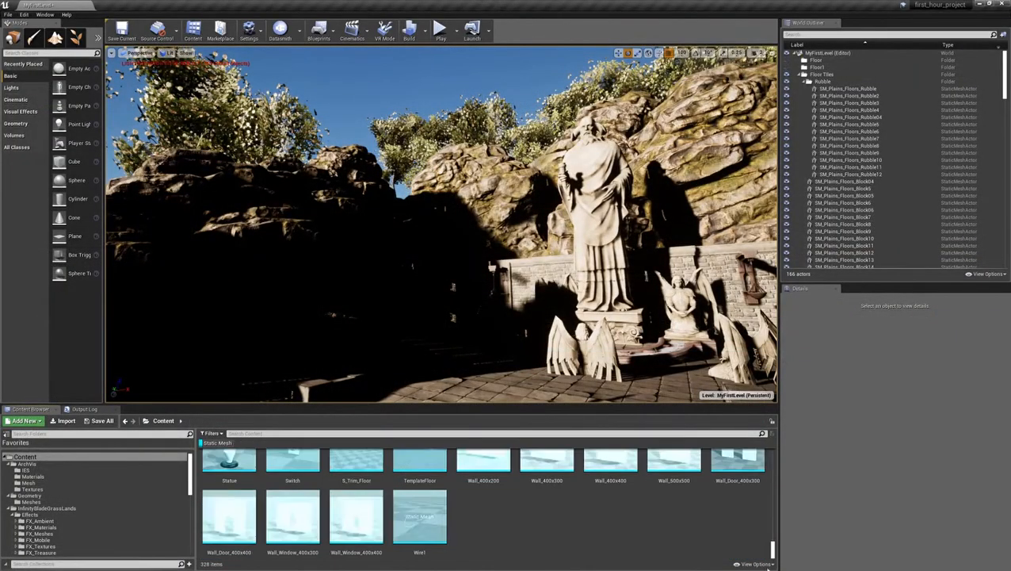
pyautogui.scroll(5, 740, 530)
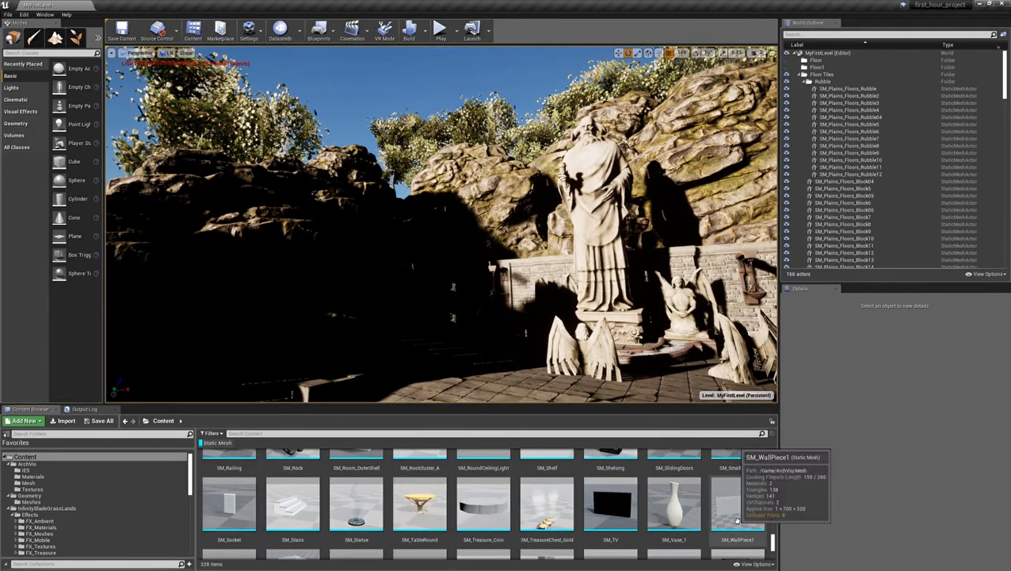
pyautogui.scroll(3, 507, 479)
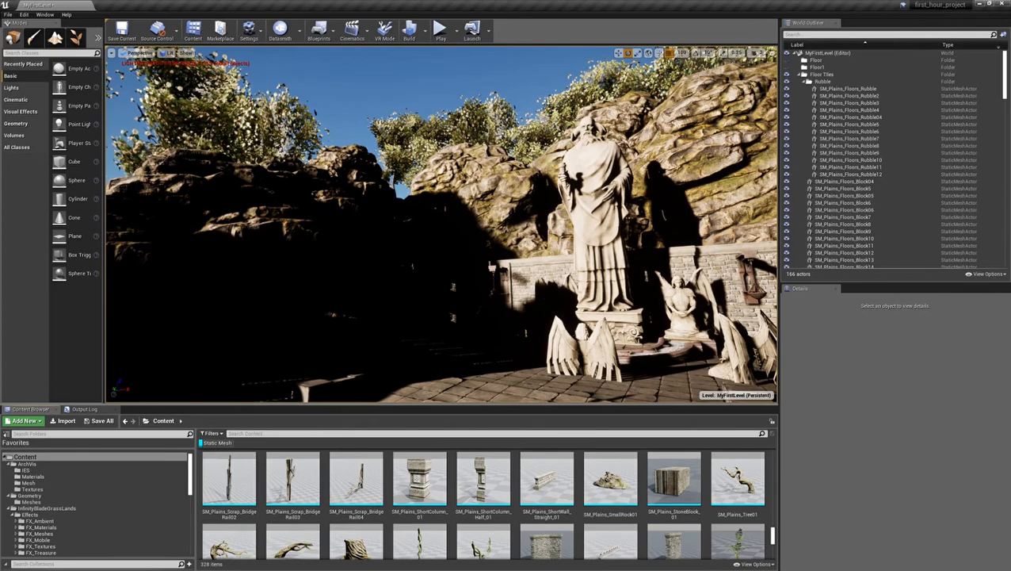
pyautogui.moveTo(440, 224); pyautogui.dragTo(772, 241, button='right')
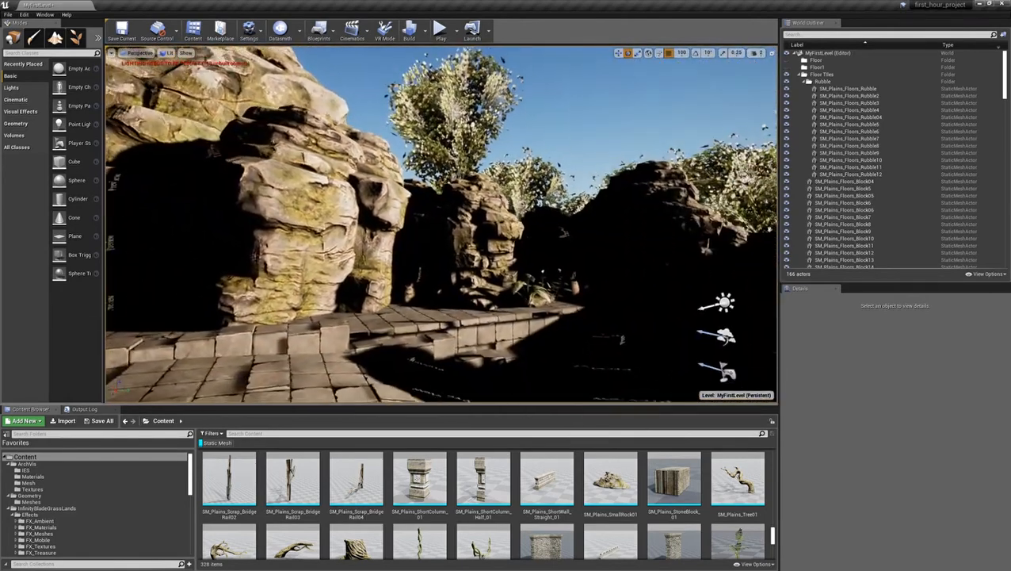
pyautogui.moveTo(507, 238); pyautogui.dragTo(356, 252, button='right')
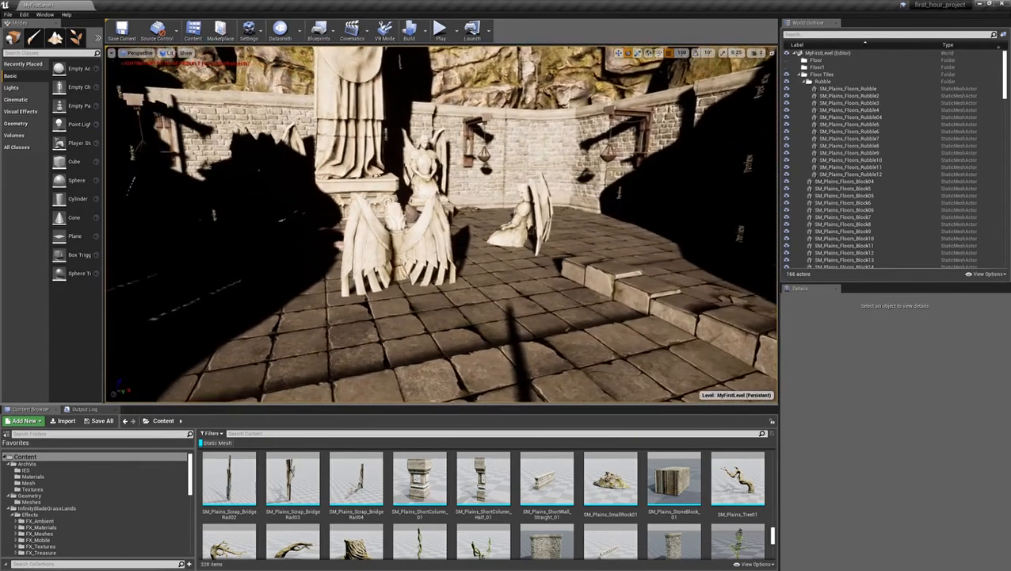